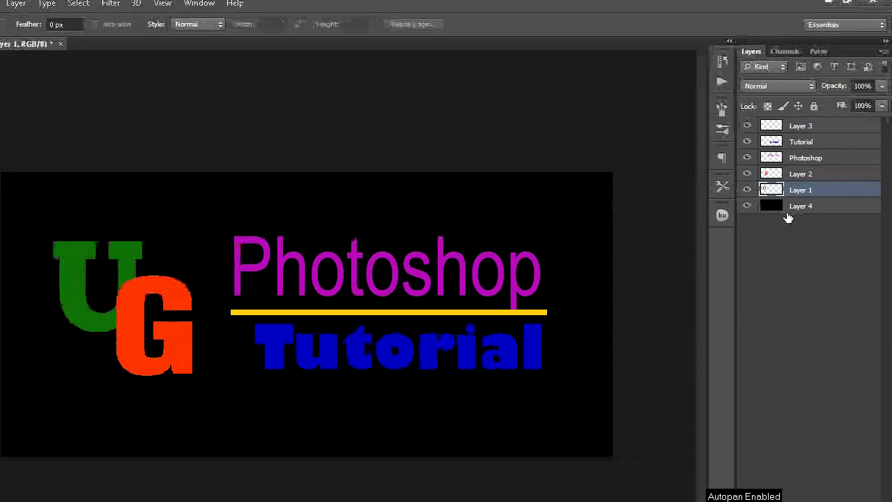
- Hide the U, G, Photoshop, Tutorial and underline layers one by one, then show them again
{"action": "left_click", "coordinate": [747, 188]}
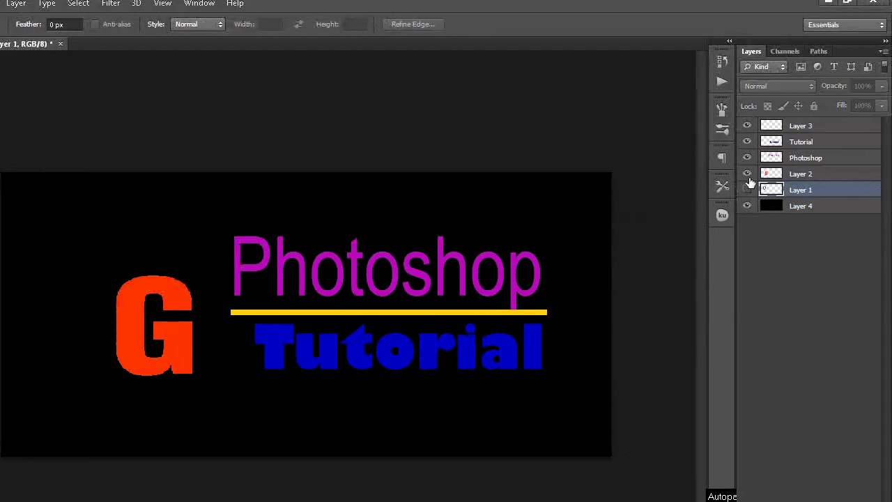
{"action": "left_click", "coordinate": [748, 173]}
{"action": "left_click", "coordinate": [747, 158]}
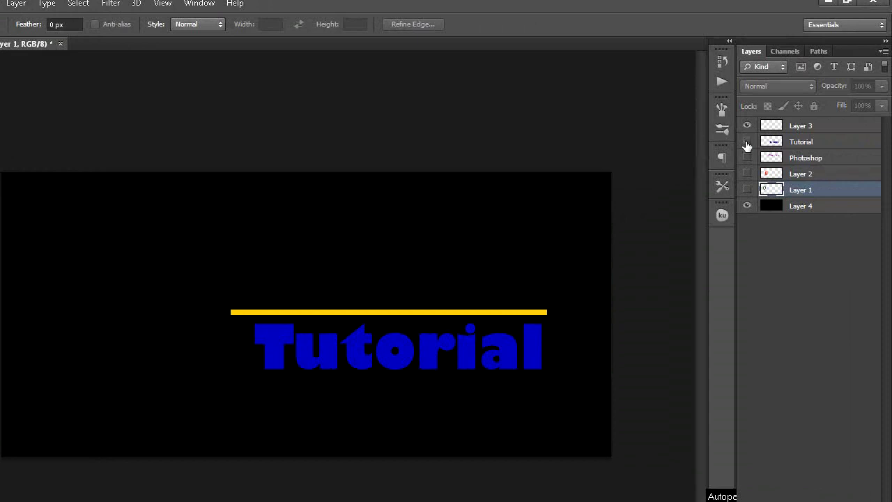
{"action": "left_click", "coordinate": [746, 143]}
{"action": "left_click", "coordinate": [747, 126]}
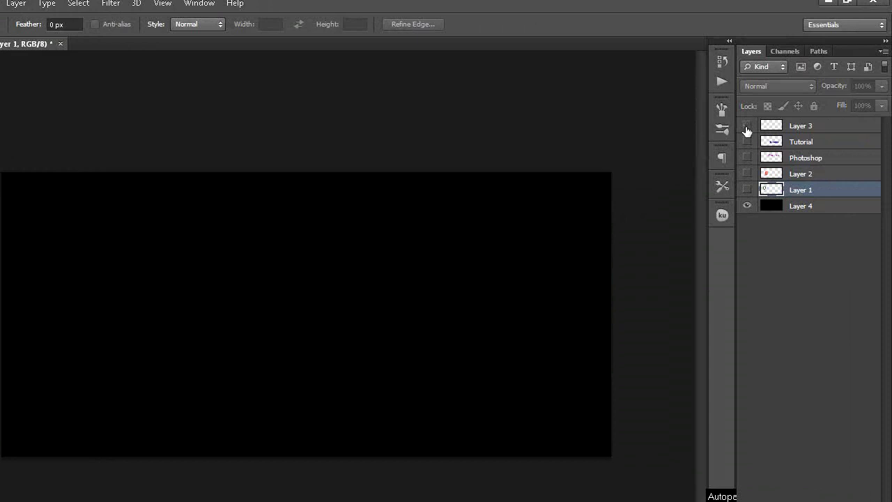
{"action": "left_click", "coordinate": [748, 189]}
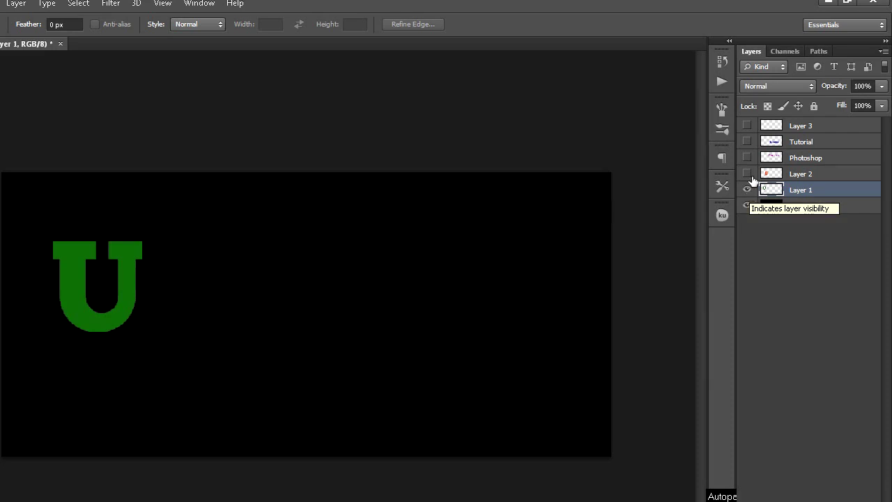
{"action": "left_click", "coordinate": [747, 174]}
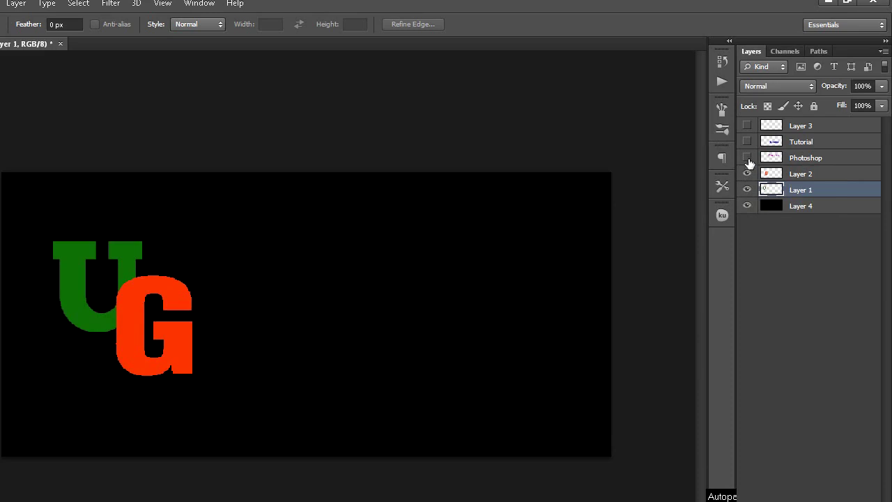
{"action": "left_click", "coordinate": [747, 159]}
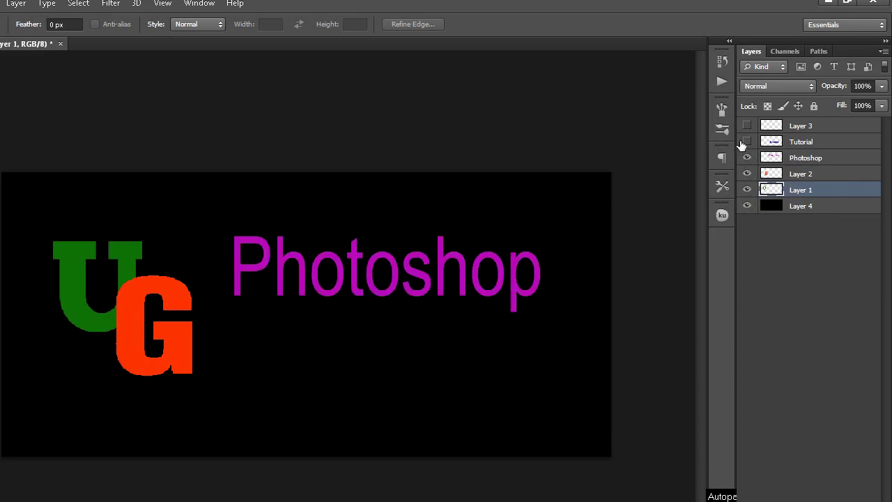
{"action": "left_click", "coordinate": [746, 142]}
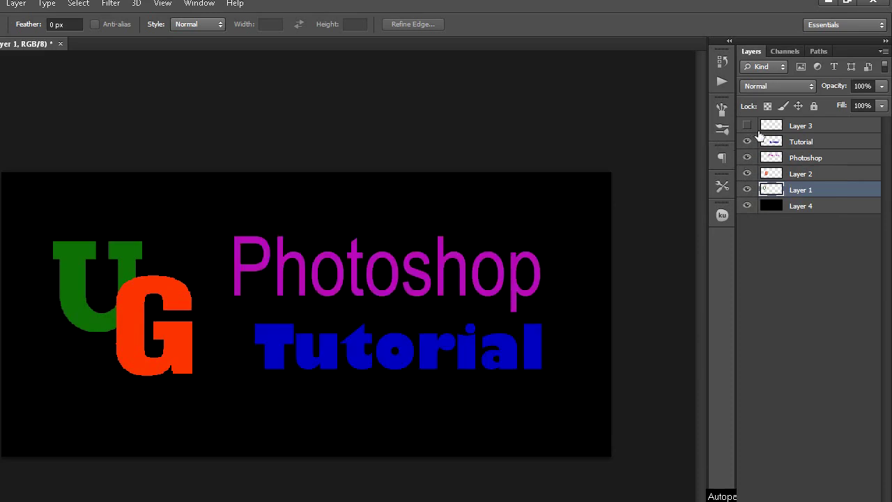
{"action": "left_click", "coordinate": [747, 126]}
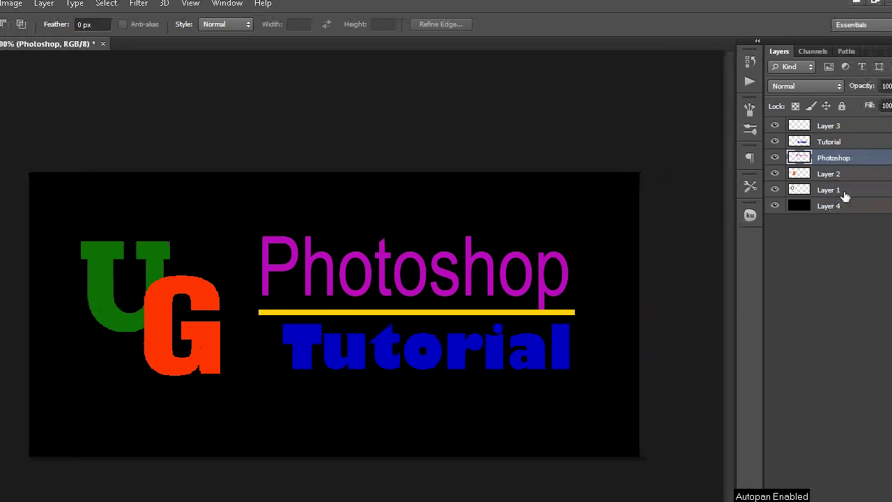
- Convert Layer 1, Layer 2, Photoshop, Tutorial and Layer 3 each to a Smart Object
{"action": "right_click", "coordinate": [825, 194]}
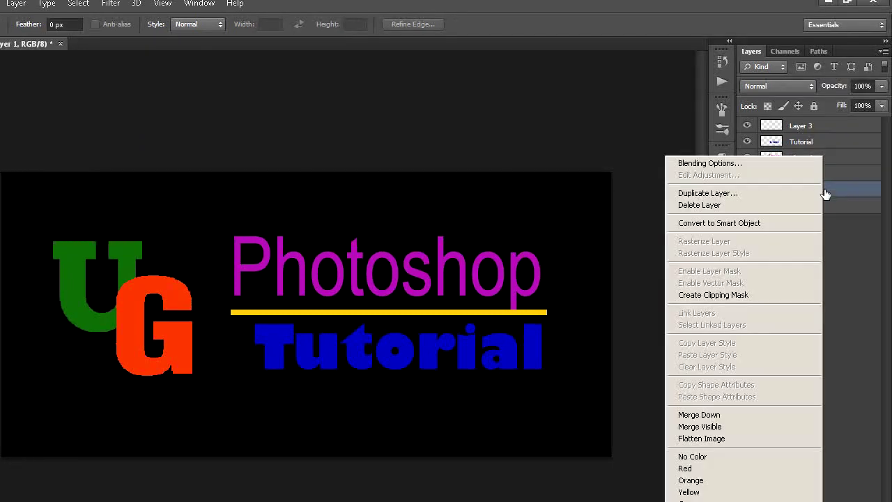
{"action": "left_click", "coordinate": [749, 223]}
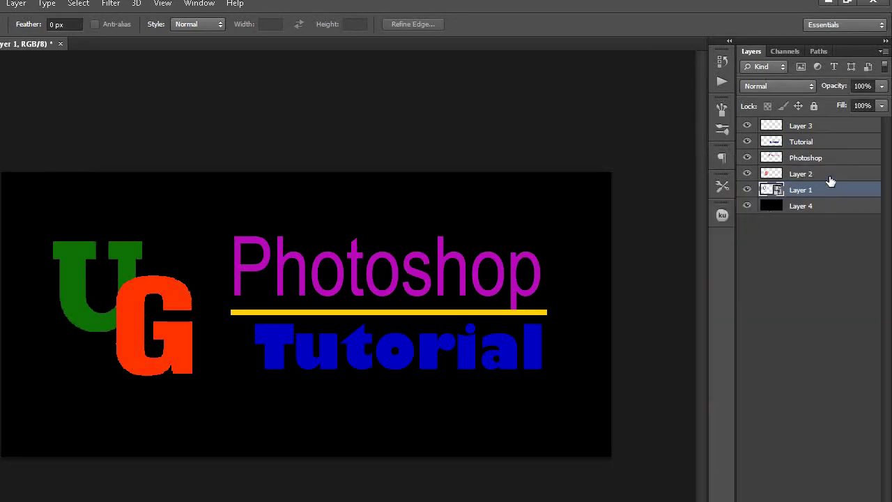
{"action": "right_click", "coordinate": [830, 179]}
{"action": "left_click", "coordinate": [768, 223]}
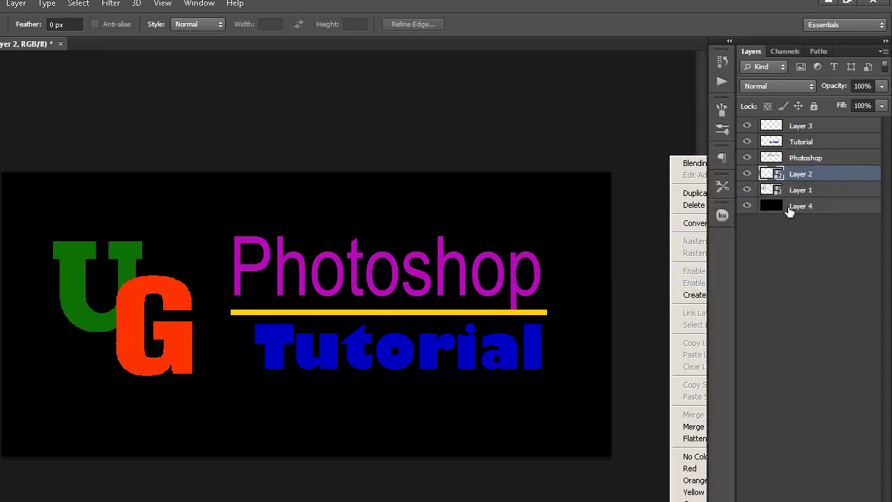
{"action": "right_click", "coordinate": [836, 160]}
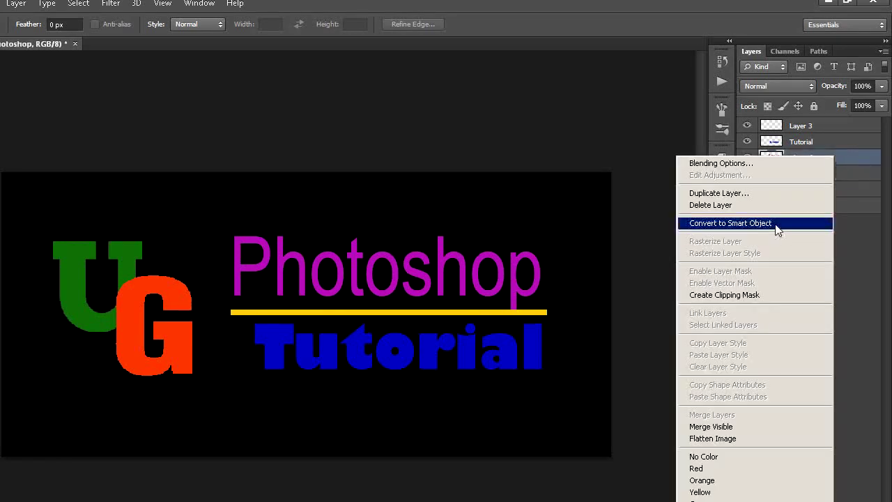
{"action": "left_click", "coordinate": [775, 223]}
{"action": "right_click", "coordinate": [827, 144]}
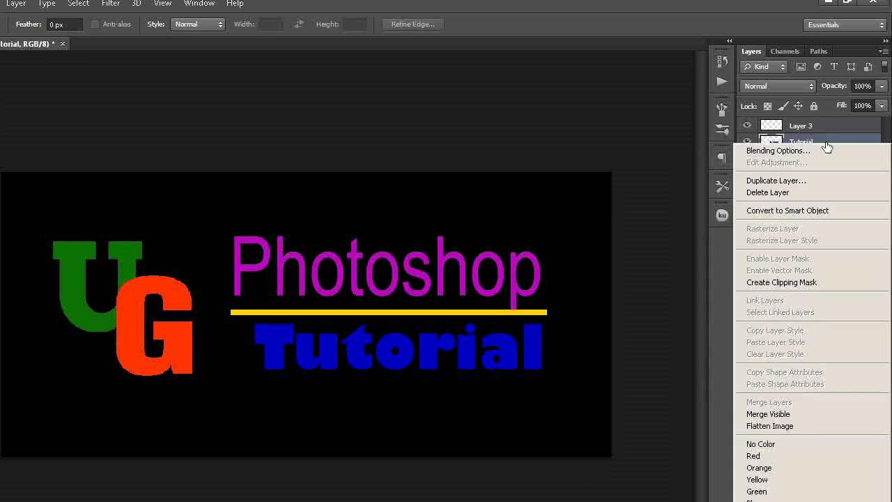
{"action": "left_click", "coordinate": [806, 212]}
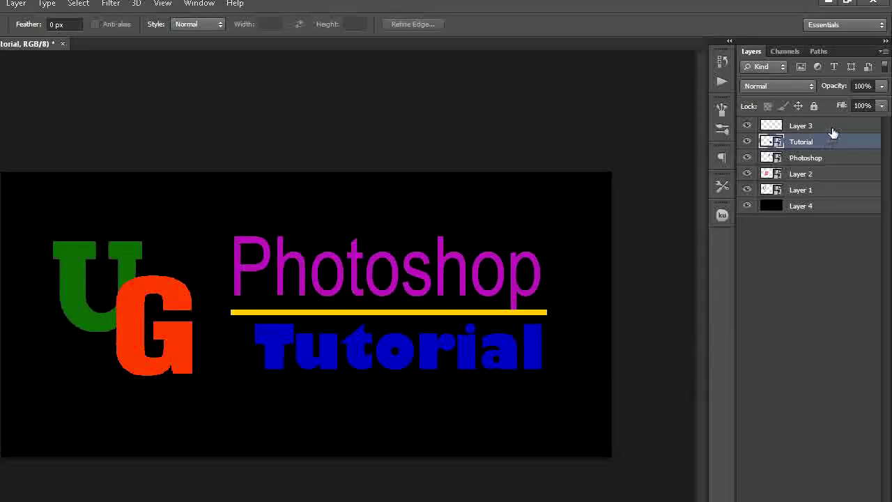
{"action": "left_click", "coordinate": [833, 128]}
{"action": "right_click", "coordinate": [834, 129]}
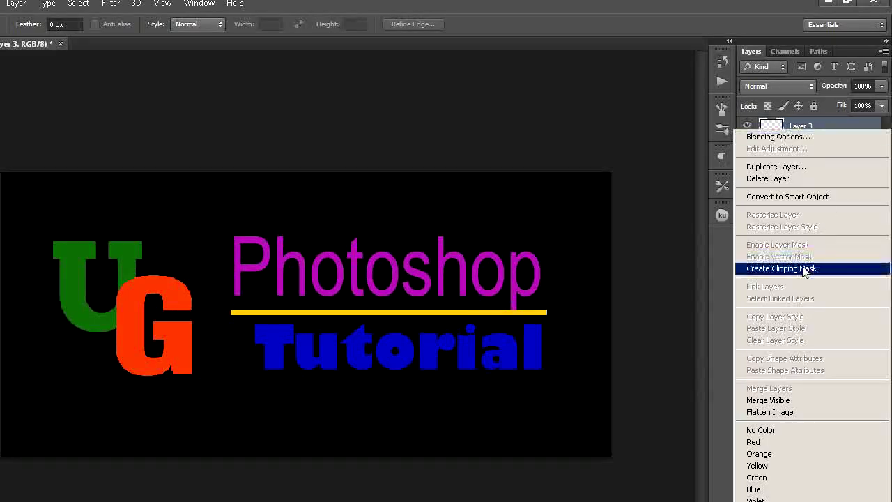
{"action": "left_click", "coordinate": [817, 199]}
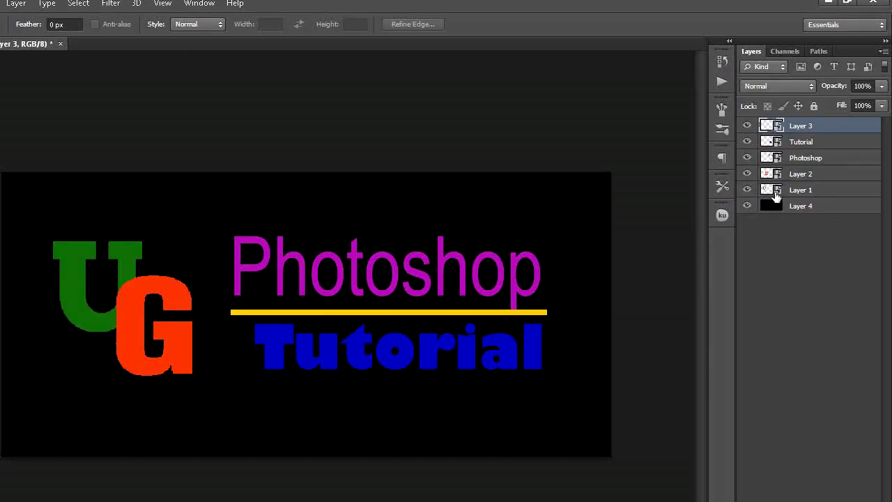
{"action": "left_click", "coordinate": [213, 10]}
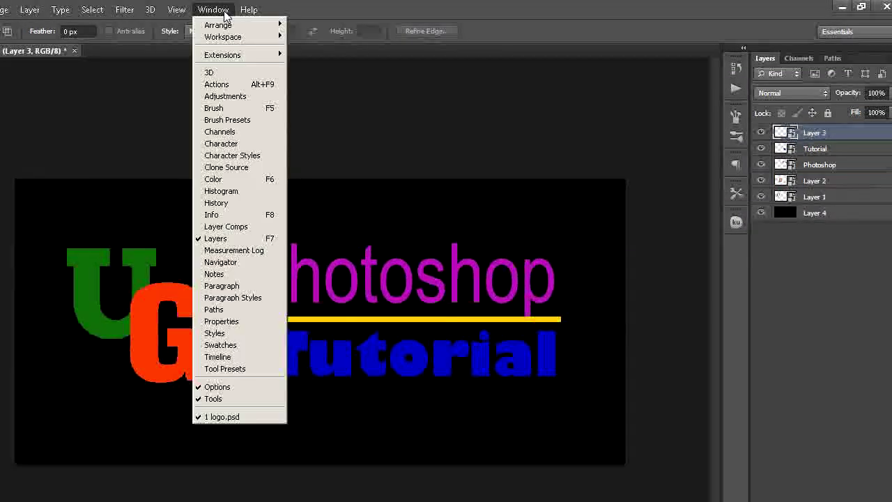
- Show the Timeline, select the Photoshop layer, and expand its track's Transform, Opacity and Style properties
{"action": "left_click", "coordinate": [234, 357]}
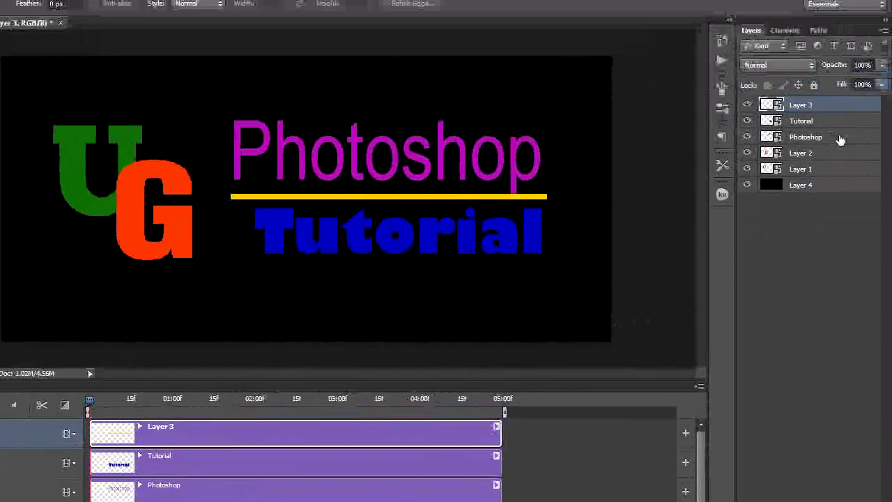
{"action": "left_click", "coordinate": [840, 137]}
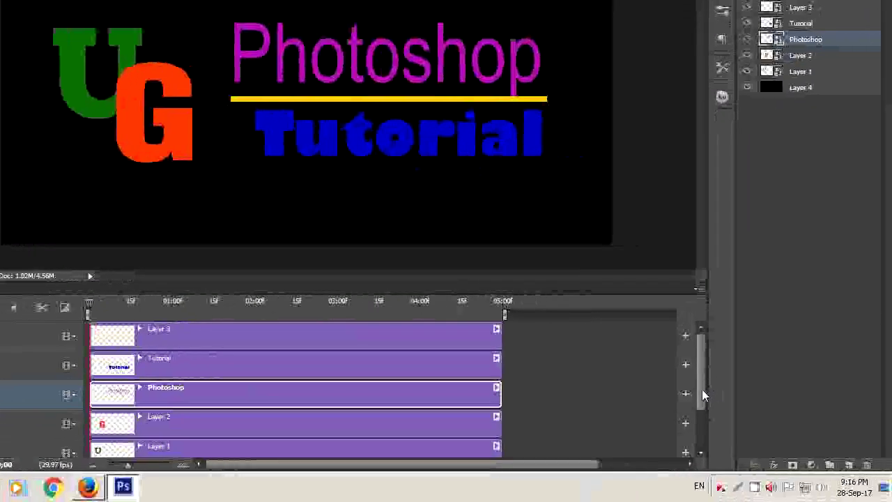
{"action": "left_click_drag", "start_coordinate": [728, 389], "coordinate": [729, 406]}
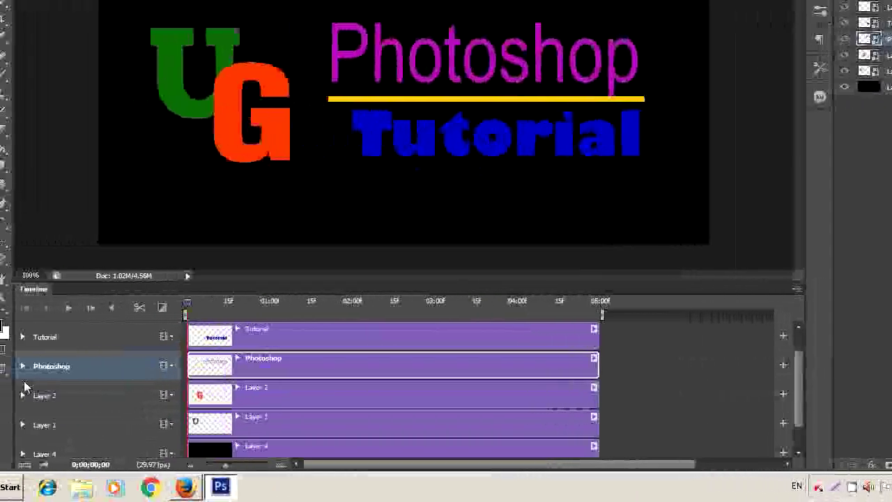
{"action": "left_click", "coordinate": [36, 366]}
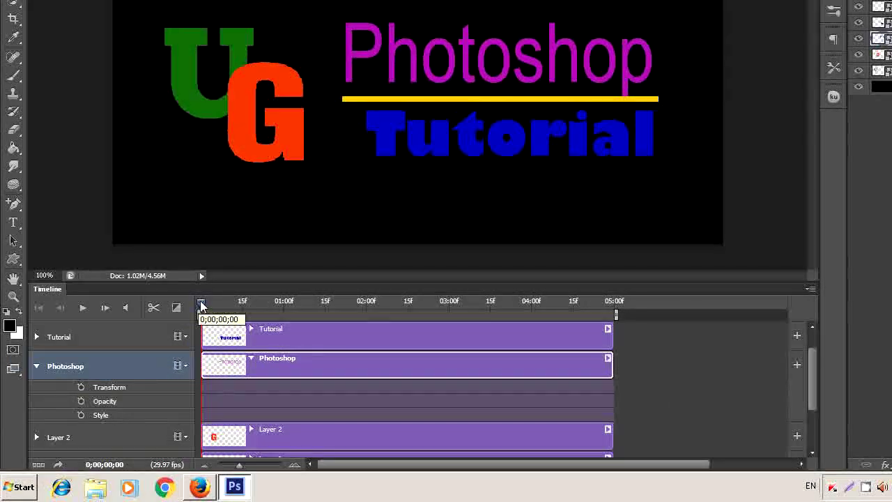
- Add a Transform keyframe on the Photoshop track at 03:00f, then return the playhead to 0
{"action": "left_click_drag", "start_coordinate": [201, 304], "coordinate": [327, 304]}
{"action": "left_click_drag", "start_coordinate": [413, 337], "coordinate": [449, 332]}
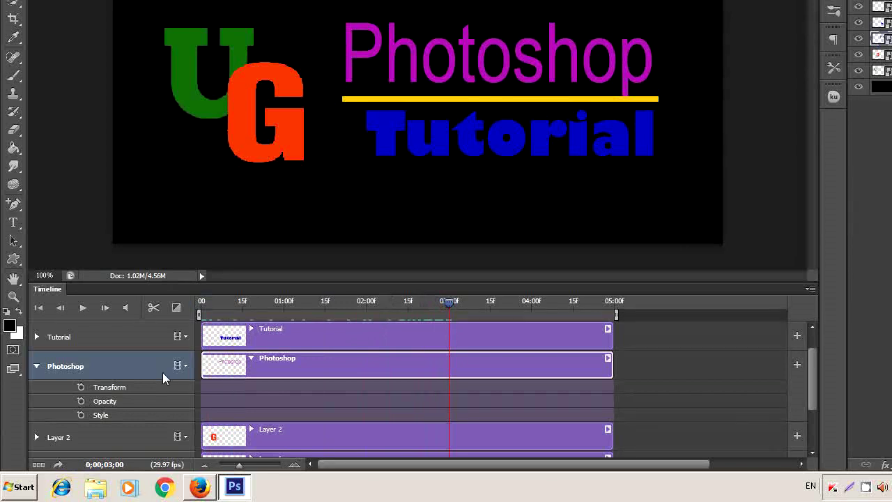
{"action": "left_click", "coordinate": [81, 386]}
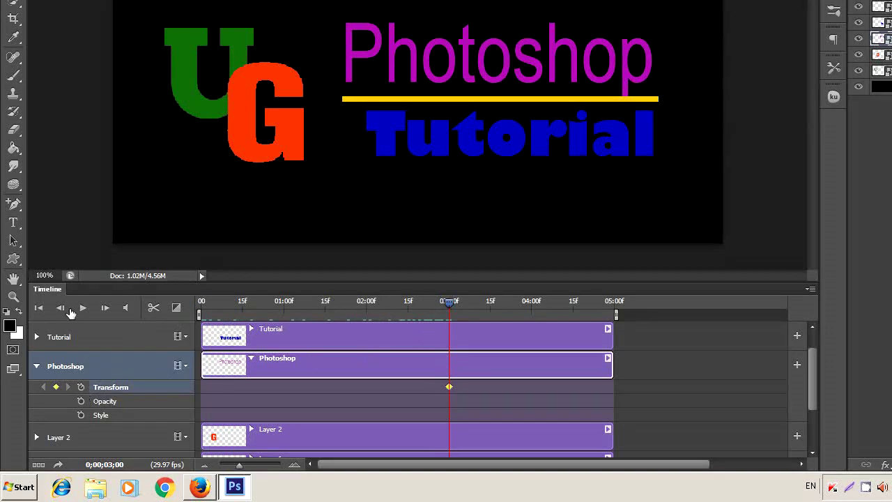
{"action": "left_click_drag", "start_coordinate": [449, 305], "coordinate": [200, 312]}
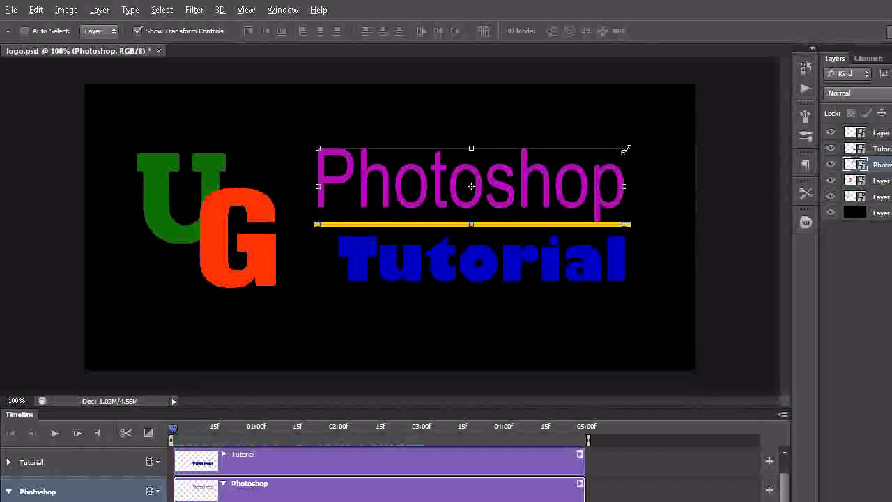
- Scale the Photoshop text to about 135%, rotate it 89.91°, move it past the left edge, and commit
{"action": "left_click_drag", "start_coordinate": [625, 149], "coordinate": [663, 125]}
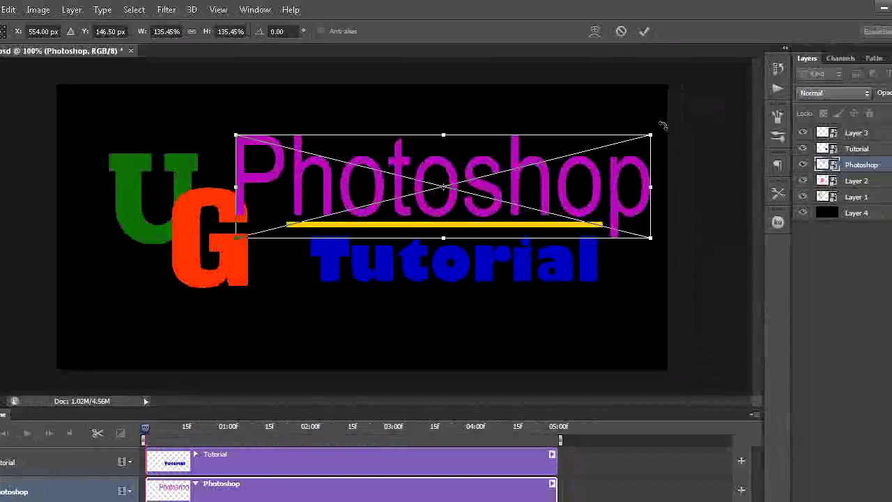
{"action": "left_click_drag", "start_coordinate": [662, 125], "coordinate": [502, 317]}
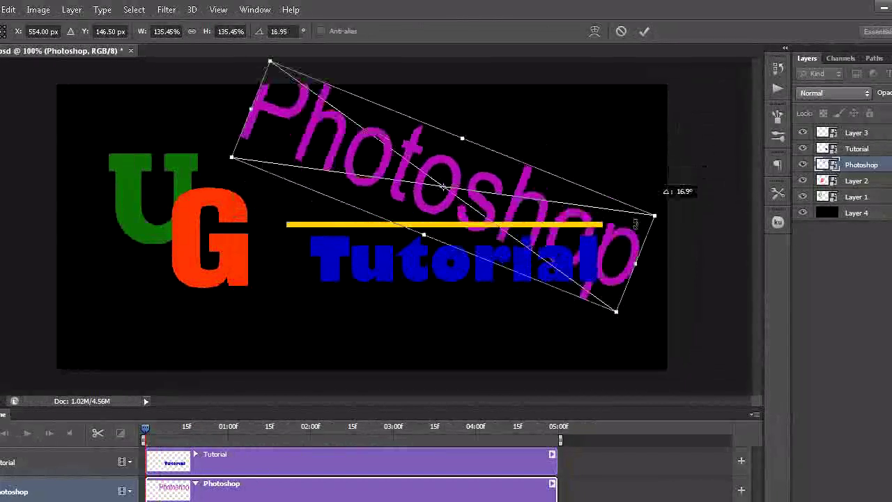
{"action": "mouse_move", "coordinate": [503, 317]}
{"action": "left_mouse_down"}
{"action": "mouse_move", "coordinate": [529, 367]}
{"action": "mouse_move", "coordinate": [534, 356]}
{"action": "left_mouse_up"}
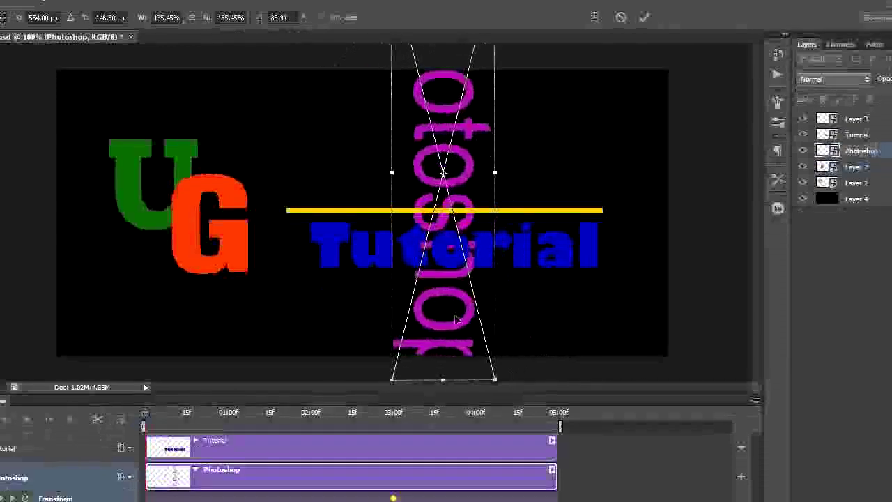
{"action": "left_click_drag", "start_coordinate": [457, 311], "coordinate": [300, 306]}
{"action": "left_click_drag", "start_coordinate": [293, 217], "coordinate": [55, 218]}
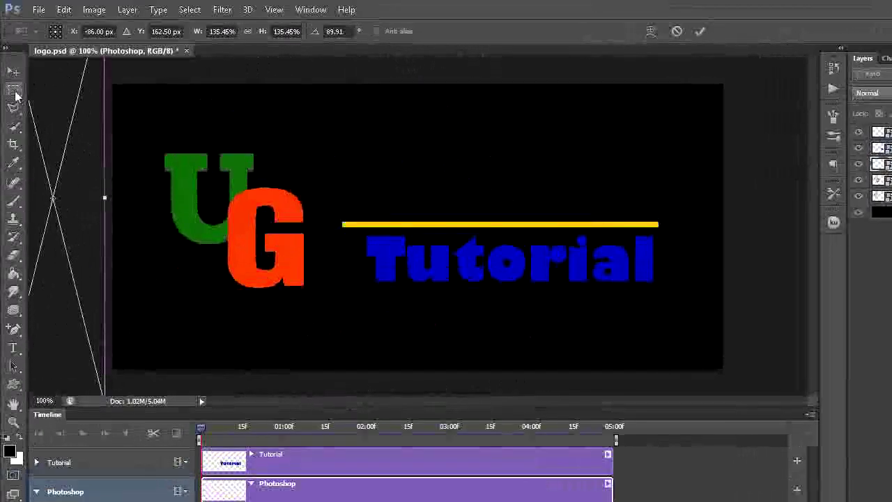
{"action": "left_click", "coordinate": [15, 94]}
{"action": "left_click", "coordinate": [486, 227]}
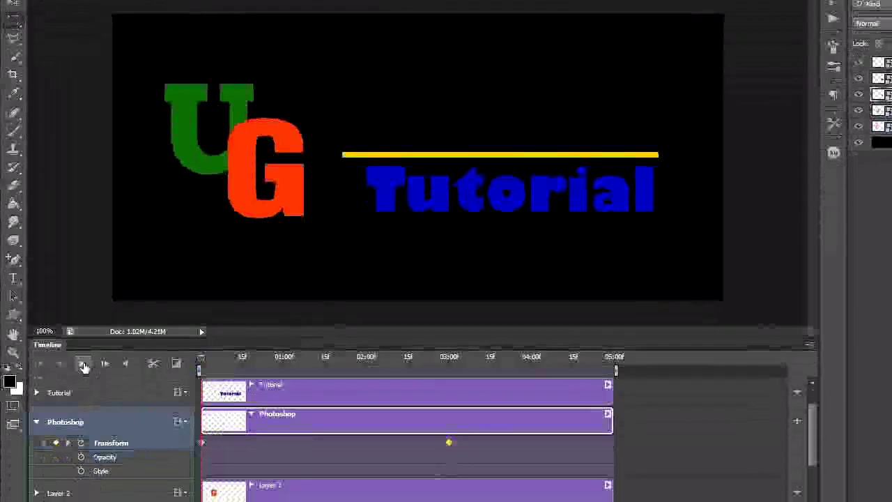
{"action": "left_click", "coordinate": [82, 365]}
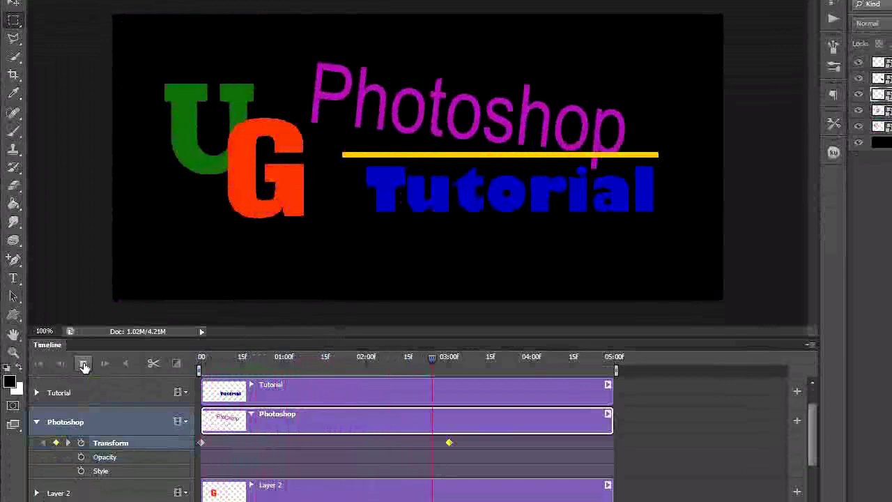
{"action": "left_click", "coordinate": [82, 365]}
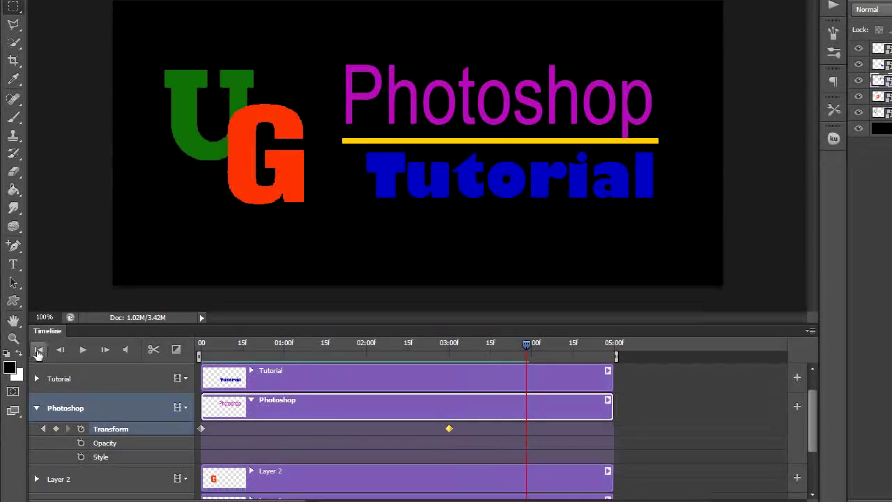
{"action": "left_click", "coordinate": [38, 350]}
{"action": "left_click", "coordinate": [84, 354]}
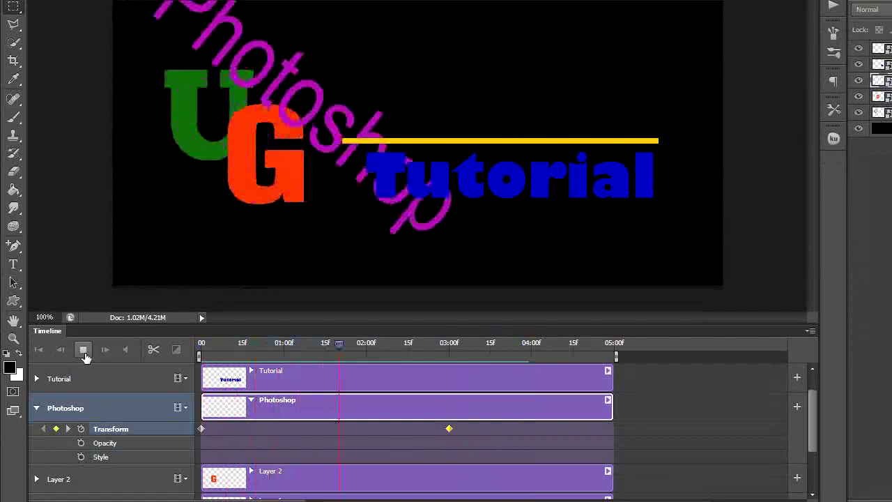
{"action": "left_click", "coordinate": [83, 354]}
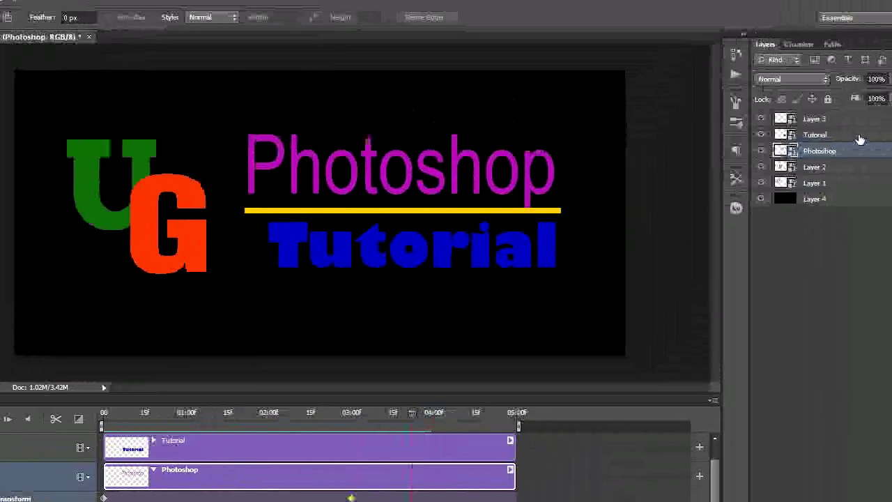
- Select the Tutorial layer and add a Transform keyframe at 3 seconds, then return to frame 0
{"action": "left_click", "coordinate": [857, 136]}
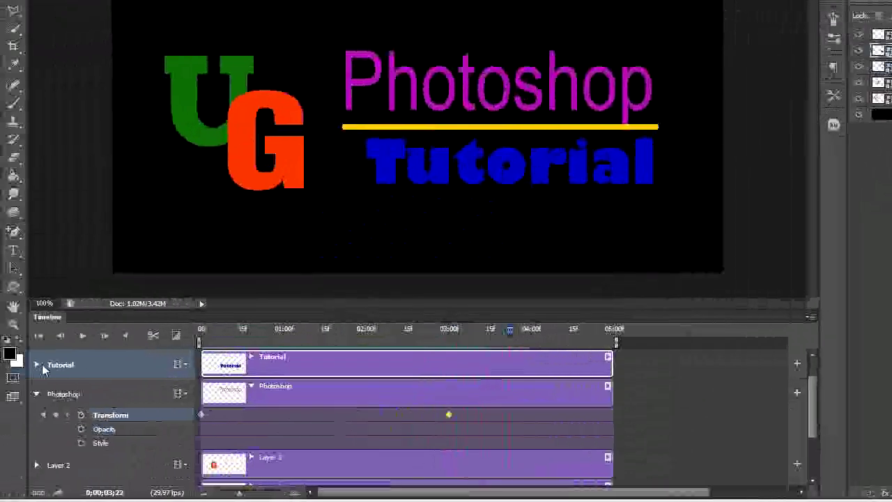
{"action": "left_click", "coordinate": [38, 365]}
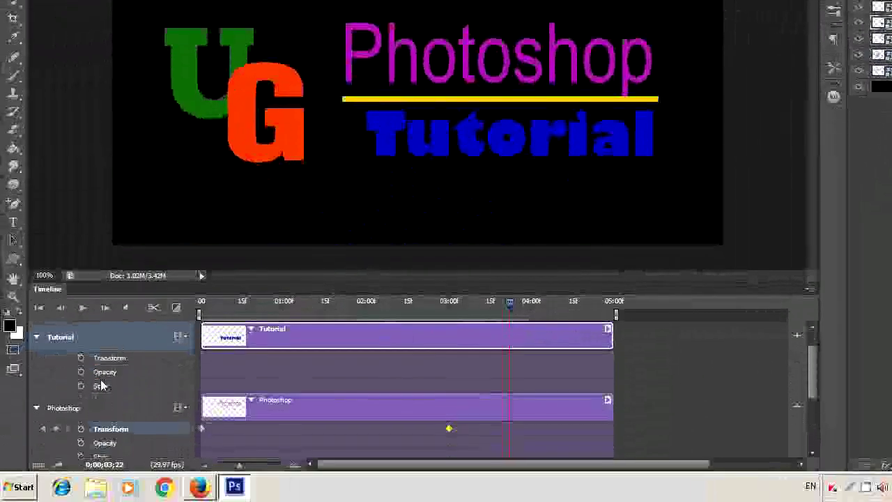
{"action": "left_click_drag", "start_coordinate": [509, 306], "coordinate": [449, 311]}
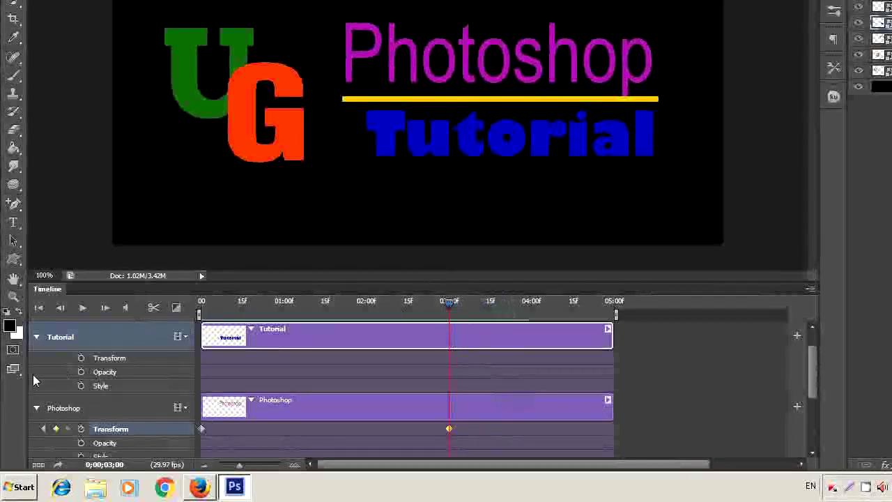
{"action": "left_click", "coordinate": [81, 358]}
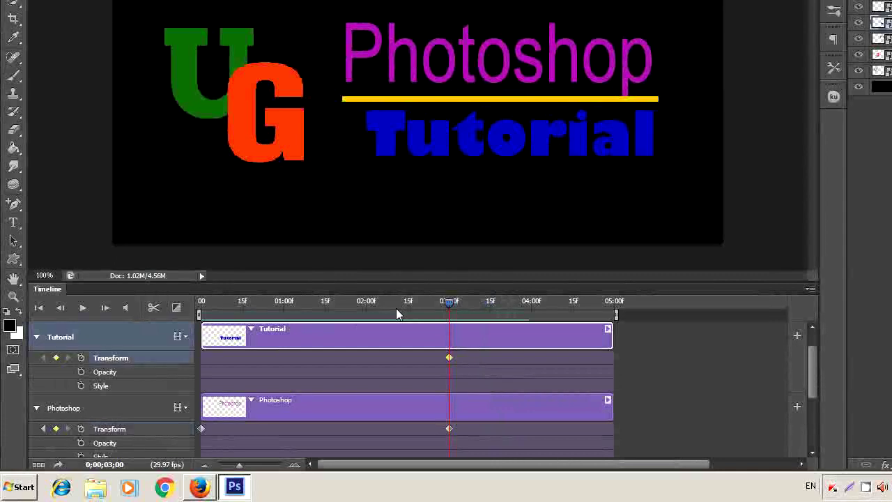
{"action": "left_click_drag", "start_coordinate": [446, 304], "coordinate": [203, 314]}
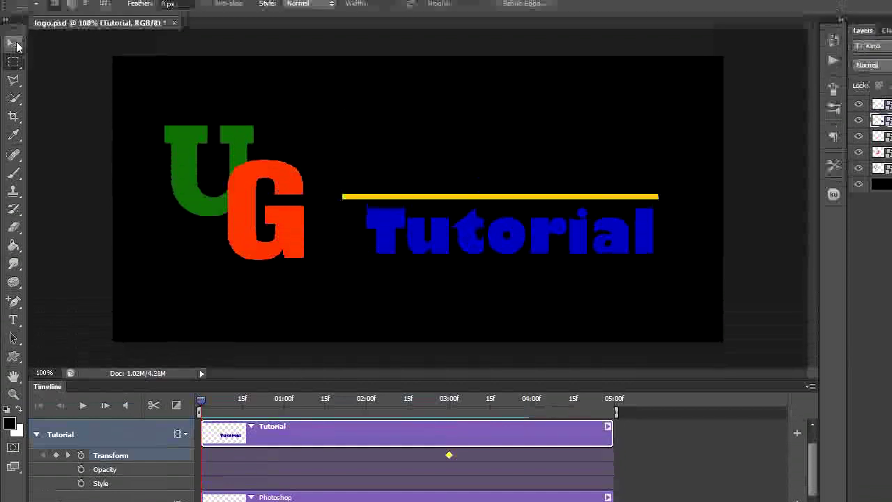
- Stretch the Tutorial text slightly taller and wider and apply the transform
{"action": "left_click", "coordinate": [17, 45]}
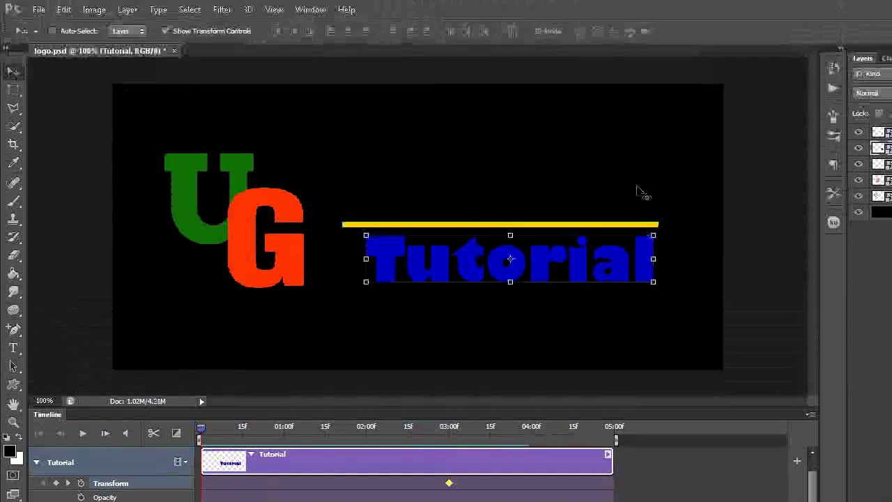
{"action": "left_click", "coordinate": [655, 231]}
{"action": "left_click_drag", "start_coordinate": [656, 232], "coordinate": [662, 218]}
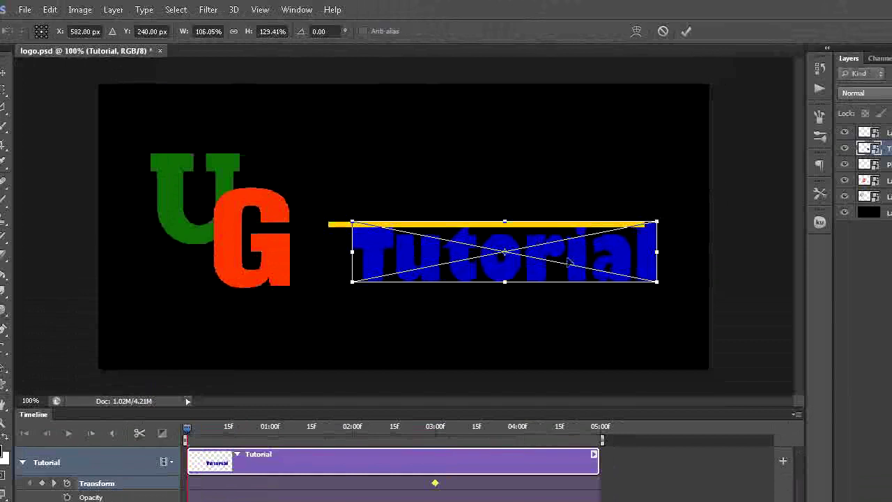
{"action": "key", "text": "m"}
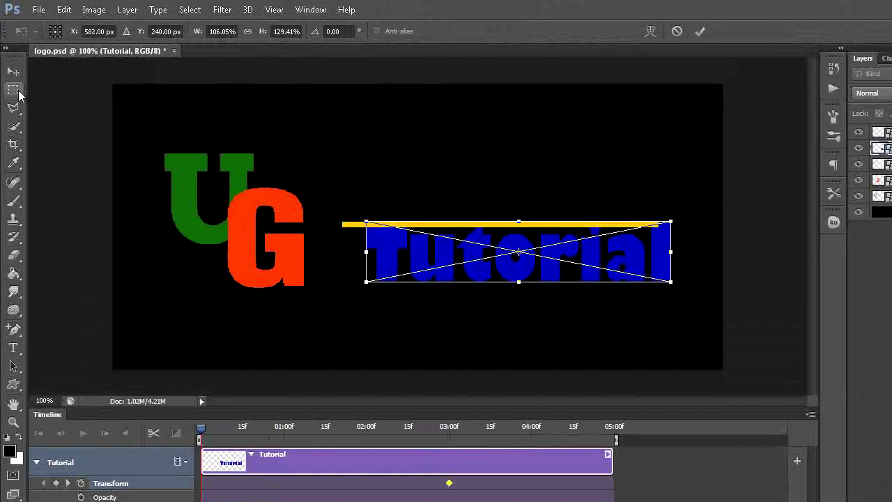
{"action": "left_click", "coordinate": [478, 230]}
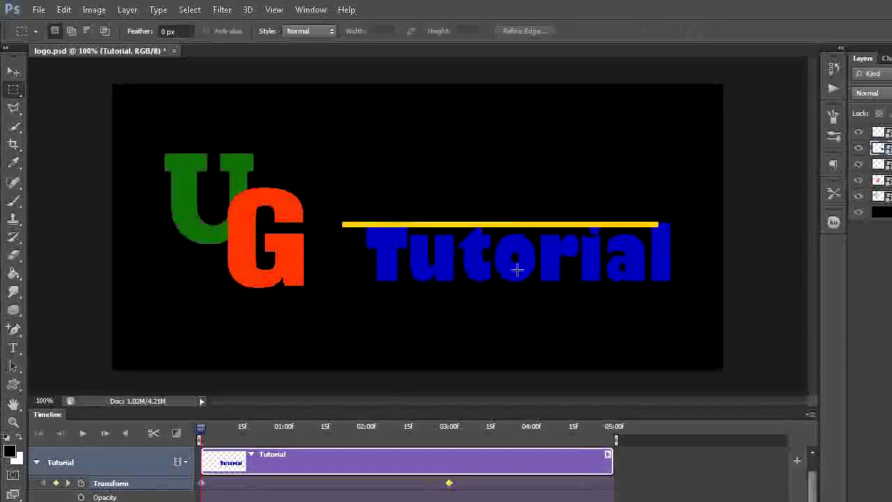
- Rotate the Tutorial text to about -126° around a right-shifted pivot and move it off the right edge
{"action": "left_click", "coordinate": [14, 72]}
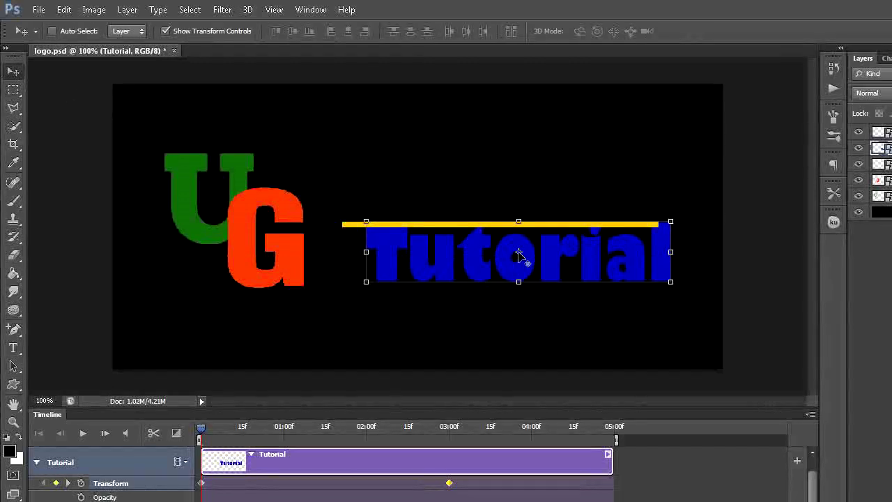
{"action": "left_click", "coordinate": [519, 254]}
{"action": "left_click_drag", "start_coordinate": [526, 253], "coordinate": [600, 257]}
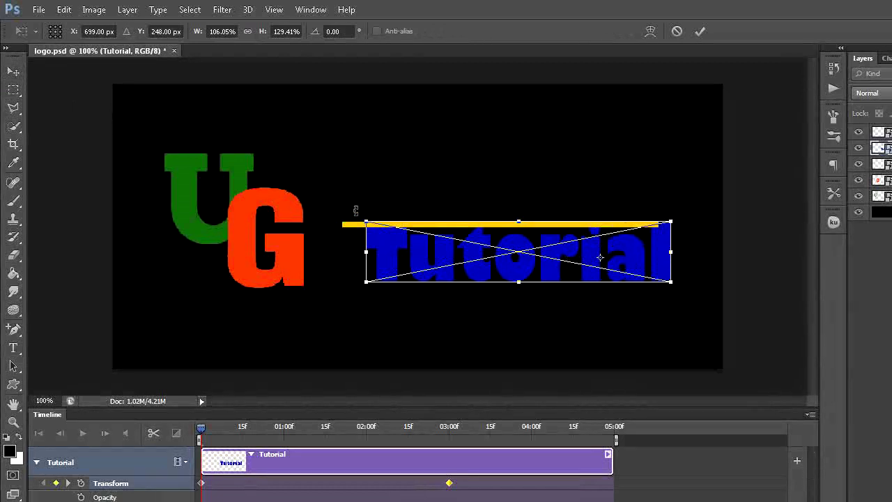
{"action": "mouse_move", "coordinate": [358, 212]}
{"action": "left_mouse_down"}
{"action": "mouse_move", "coordinate": [451, 151]}
{"action": "mouse_move", "coordinate": [506, 143]}
{"action": "mouse_move", "coordinate": [593, 153]}
{"action": "mouse_move", "coordinate": [645, 185]}
{"action": "mouse_move", "coordinate": [680, 259]}
{"action": "left_mouse_up"}
{"action": "left_click_drag", "start_coordinate": [630, 293], "coordinate": [645, 318]}
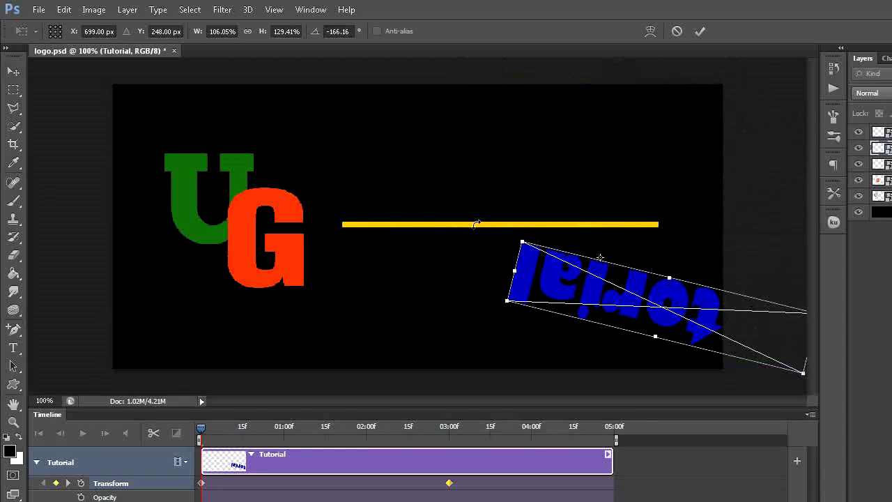
{"action": "left_click_drag", "start_coordinate": [476, 224], "coordinate": [557, 186]}
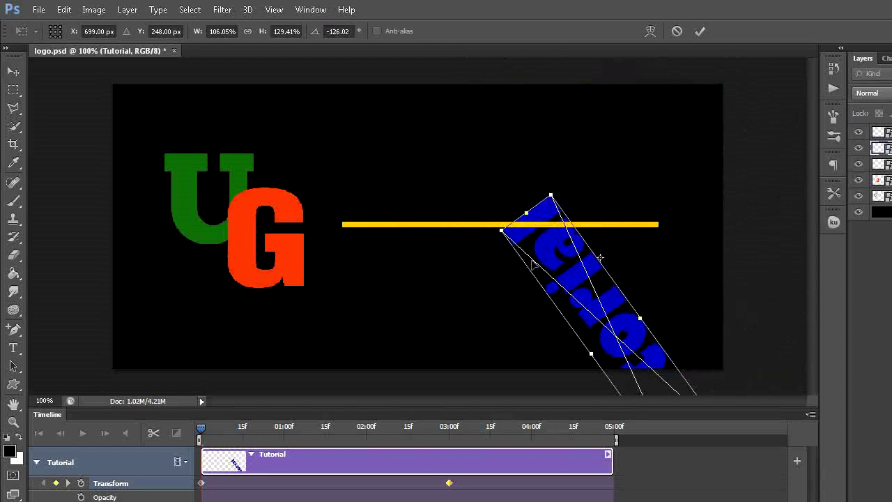
{"action": "left_click_drag", "start_coordinate": [528, 257], "coordinate": [721, 254]}
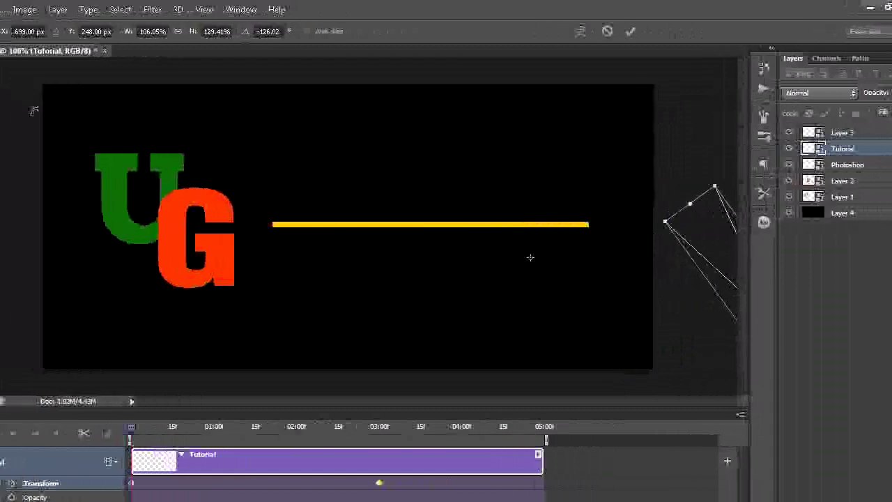
{"action": "left_click", "coordinate": [7, 102]}
{"action": "left_click", "coordinate": [476, 231]}
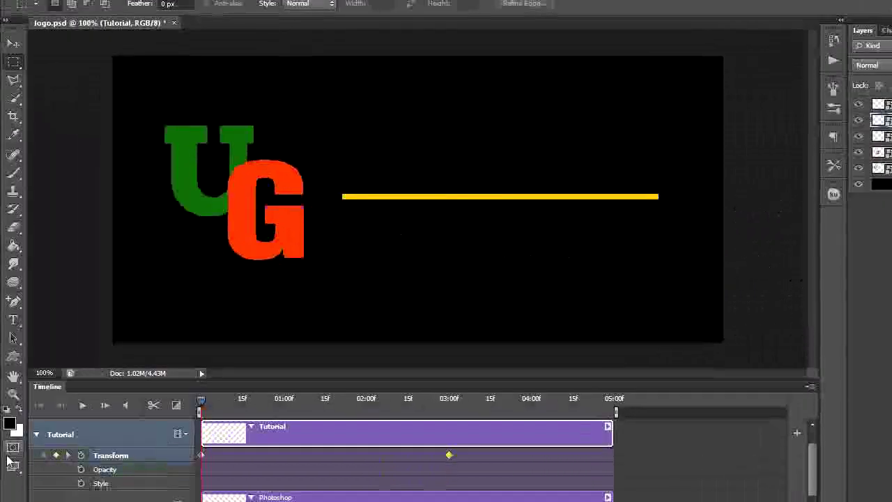
- Preview the animation from the first frame, then select Layer 1 and scroll to its timeline track
{"action": "left_click", "coordinate": [83, 352]}
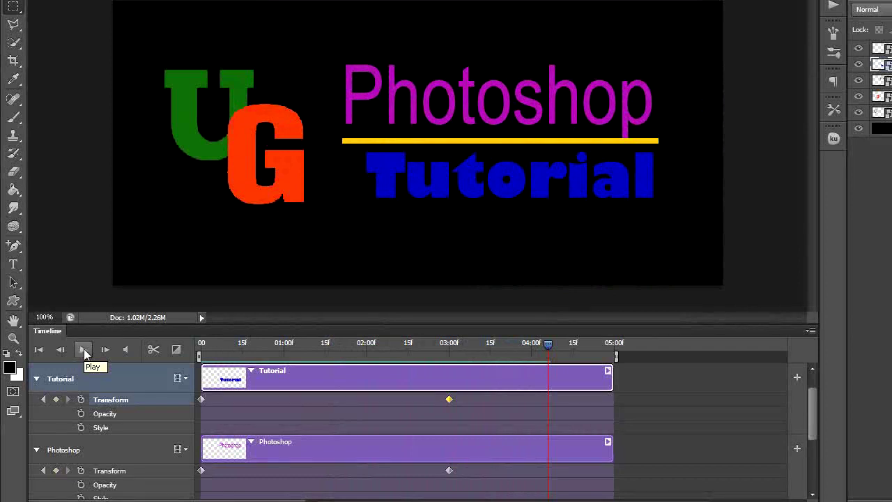
{"action": "left_click", "coordinate": [41, 352]}
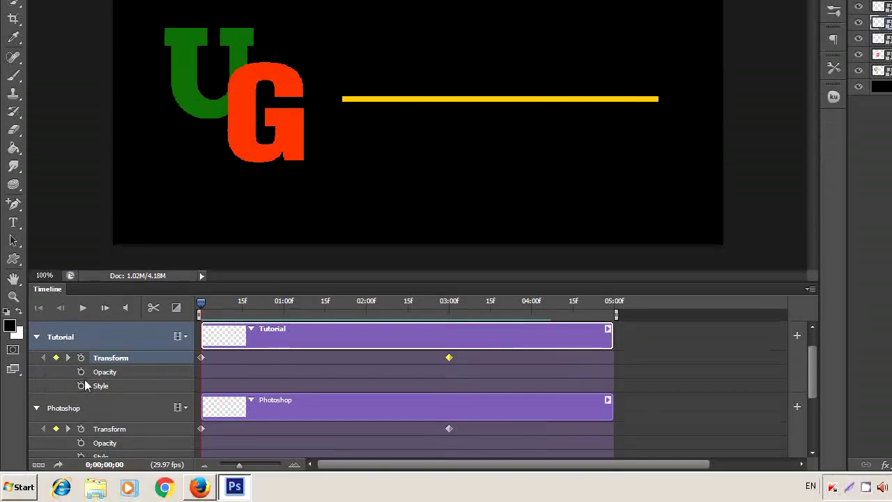
{"action": "left_click", "coordinate": [83, 311]}
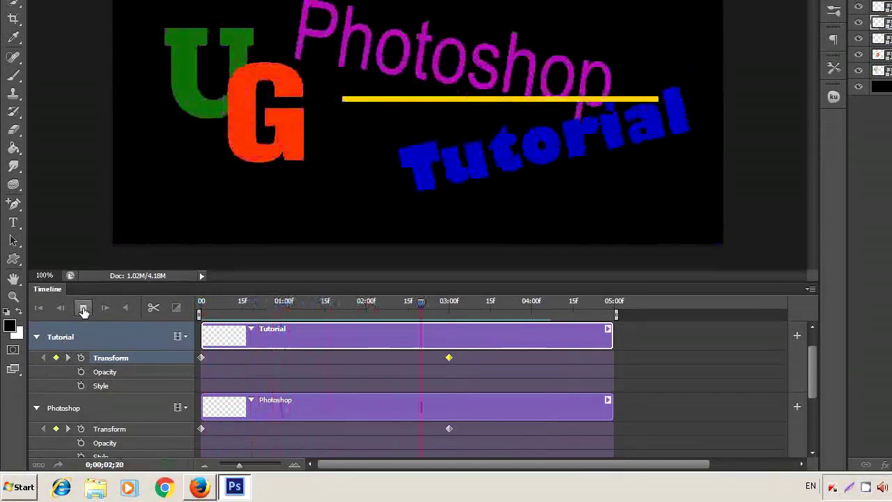
{"action": "left_click", "coordinate": [82, 311]}
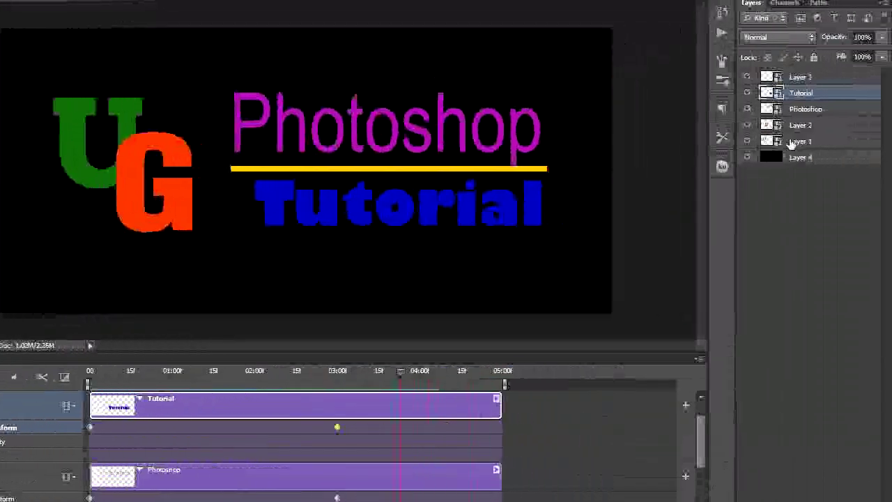
{"action": "left_click", "coordinate": [820, 143]}
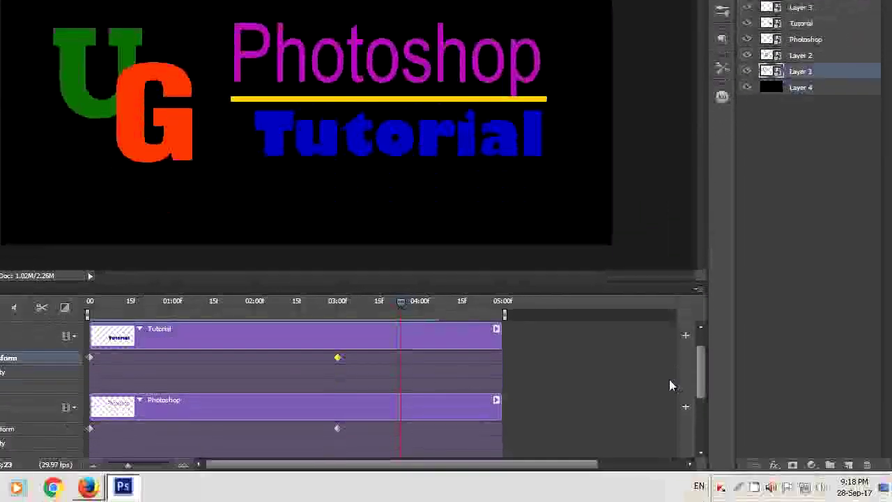
{"action": "left_click_drag", "start_coordinate": [702, 371], "coordinate": [692, 412]}
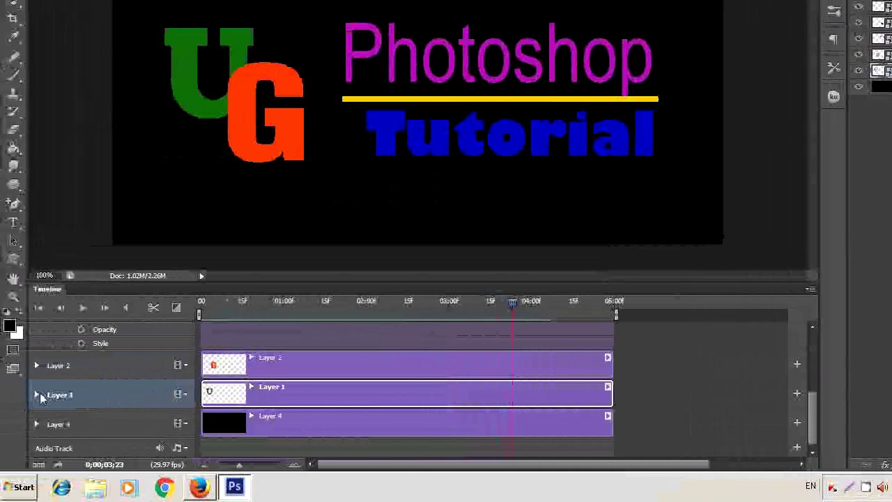
- Expand Layer 1's track and add an Opacity keyframe at frame 0 with opacity set to 0%
{"action": "left_click", "coordinate": [37, 394]}
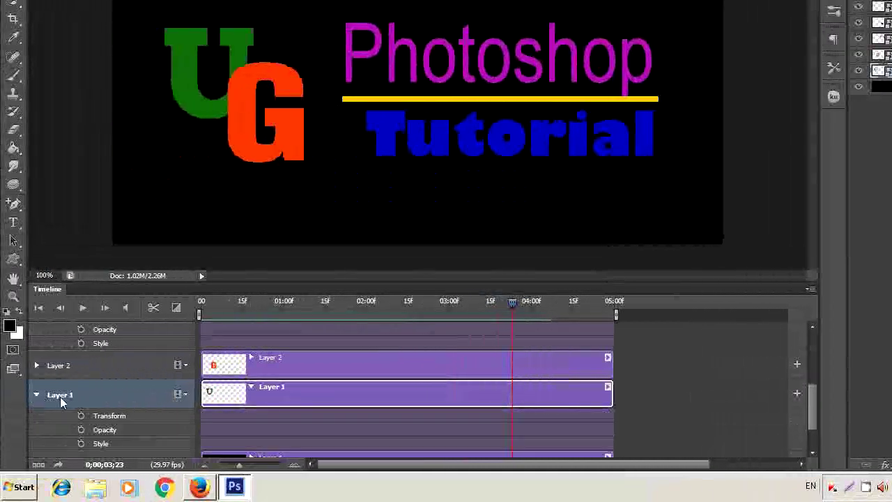
{"action": "left_click_drag", "start_coordinate": [736, 409], "coordinate": [702, 420]}
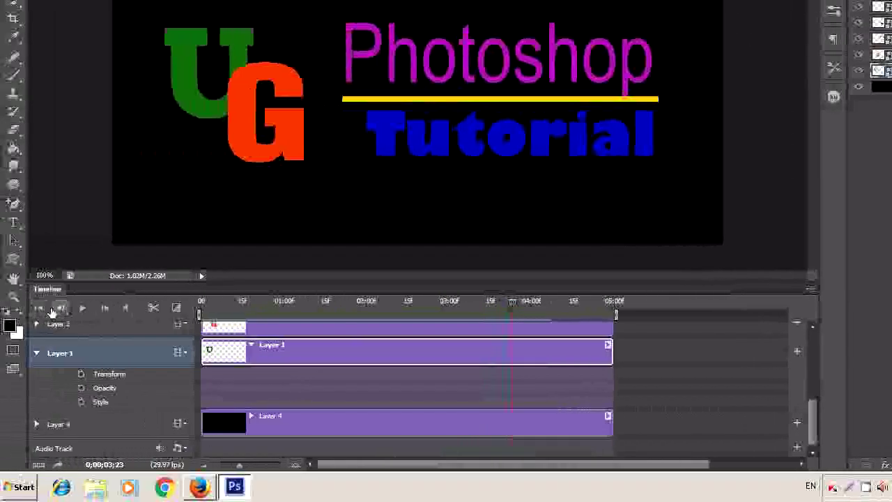
{"action": "left_click", "coordinate": [40, 309]}
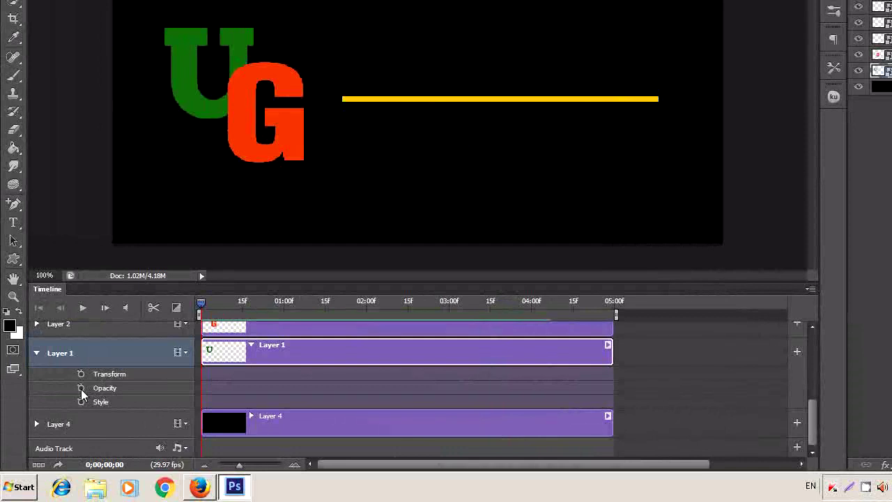
{"action": "left_click", "coordinate": [81, 388]}
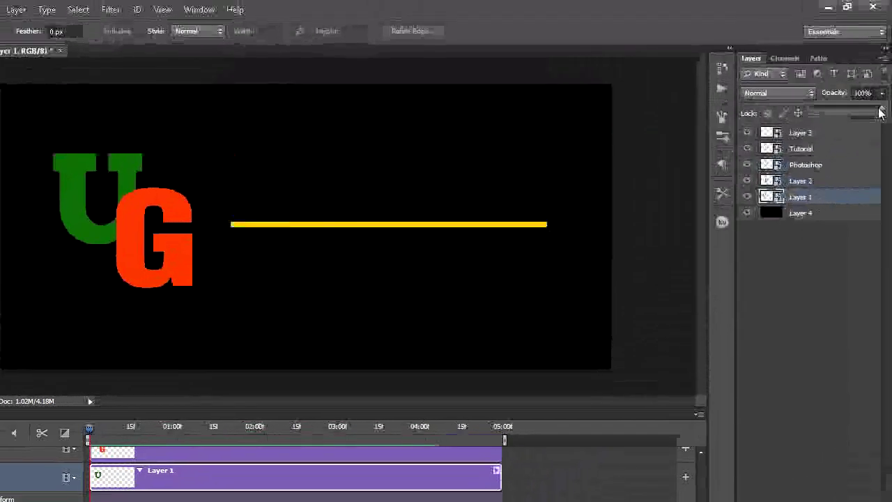
{"action": "left_click_drag", "start_coordinate": [881, 113], "coordinate": [814, 113]}
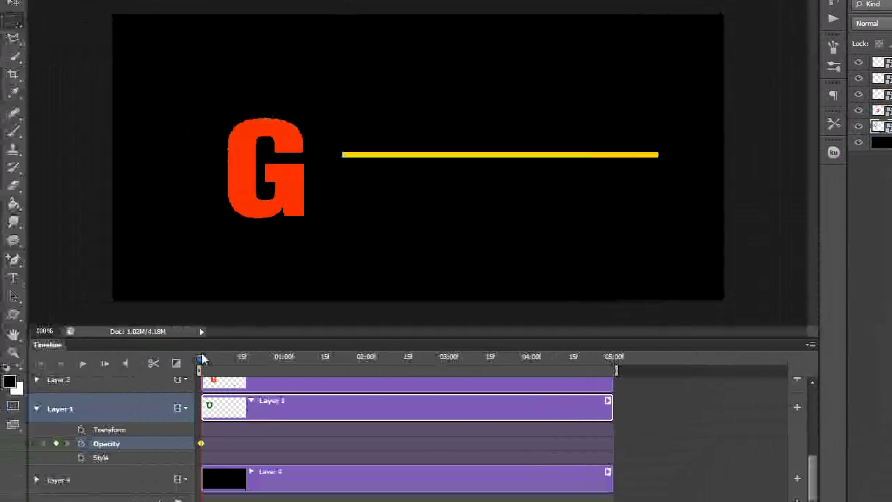
{"action": "mouse_move", "coordinate": [201, 361]}
{"action": "left_mouse_down"}
{"action": "mouse_move", "coordinate": [445, 366]}
{"action": "mouse_move", "coordinate": [363, 366]}
{"action": "left_mouse_up"}
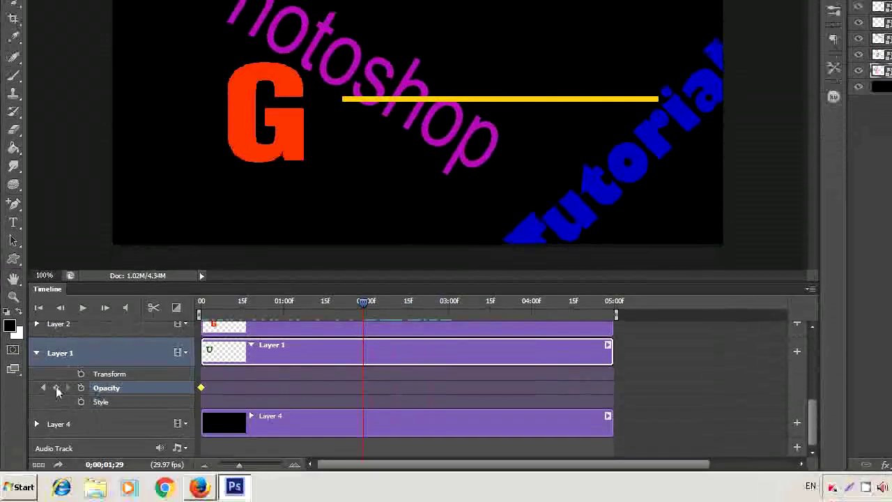
- Add a 2-second Opacity keyframe on Layer 1 with opacity at 100%
{"action": "left_click", "coordinate": [58, 388]}
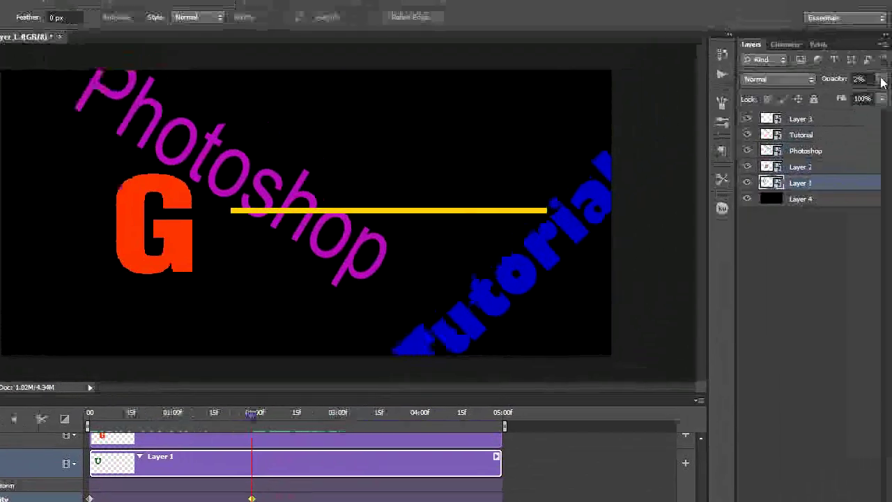
{"action": "left_click", "coordinate": [882, 82]}
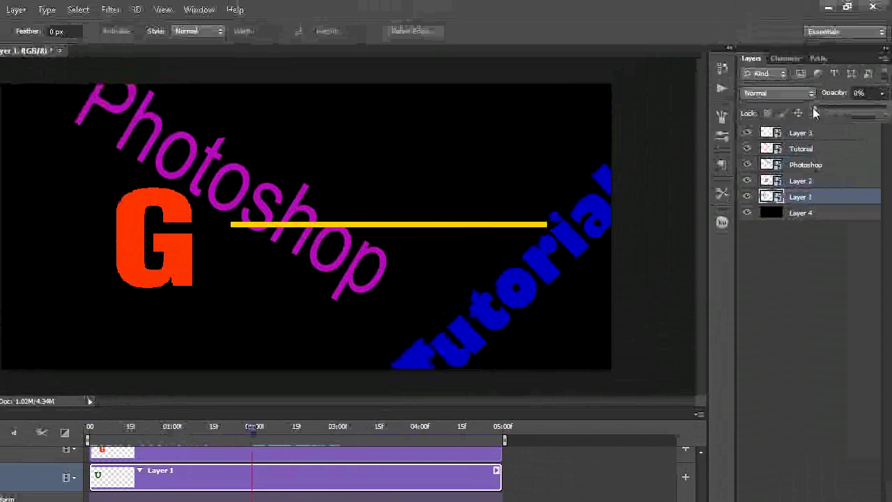
{"action": "left_click_drag", "start_coordinate": [815, 113], "coordinate": [874, 113]}
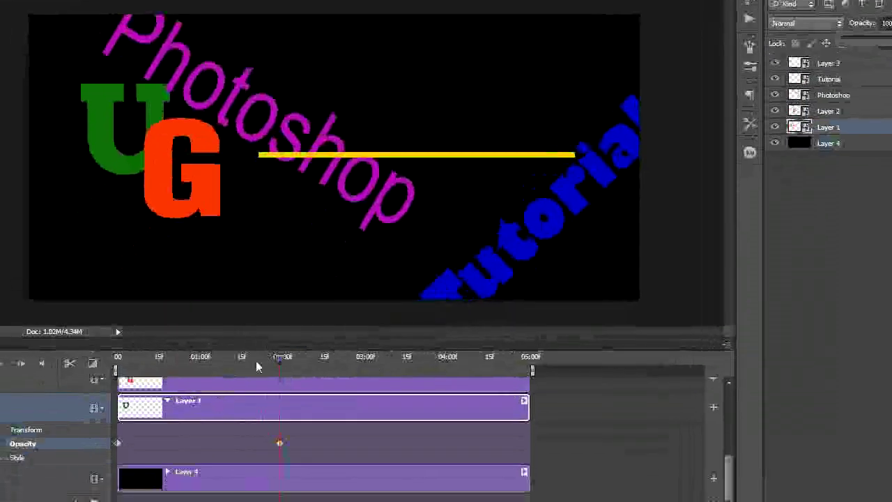
- Return to the start, check the U's 0% opacity, and preview the fade-in animation
{"action": "left_click_drag", "start_coordinate": [276, 357], "coordinate": [116, 357]}
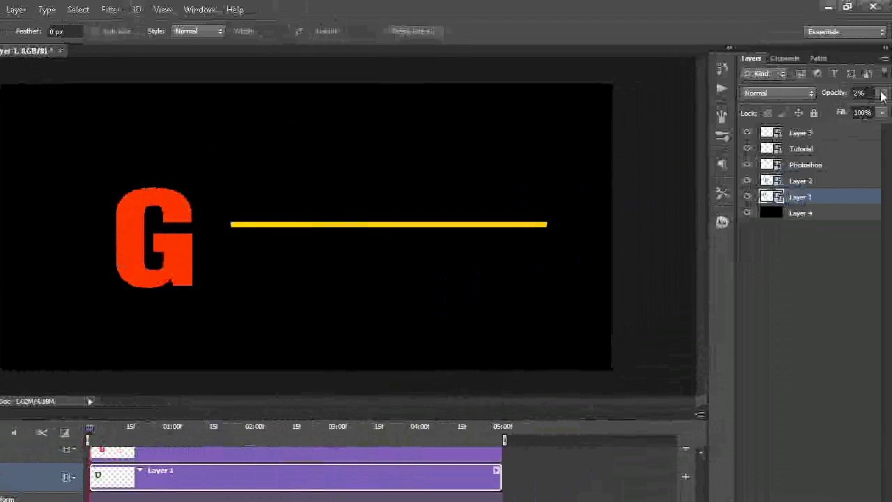
{"action": "left_click", "coordinate": [882, 92]}
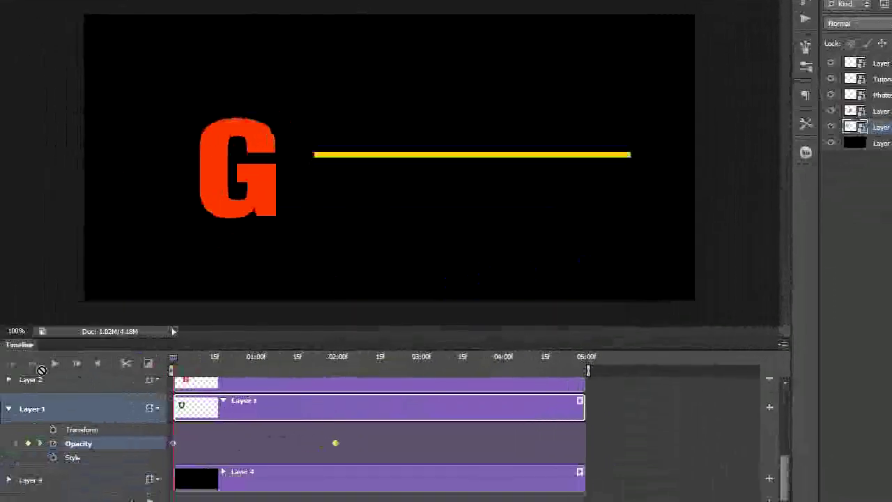
{"action": "left_click", "coordinate": [81, 365]}
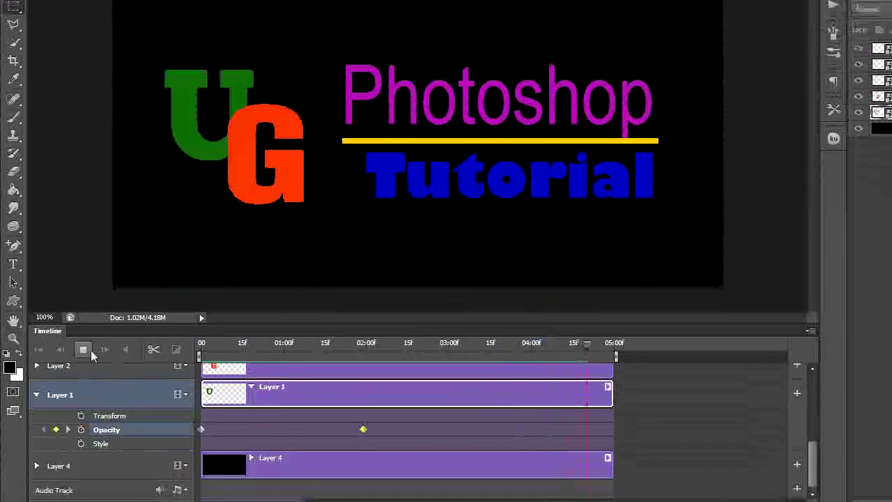
{"action": "left_click", "coordinate": [84, 351]}
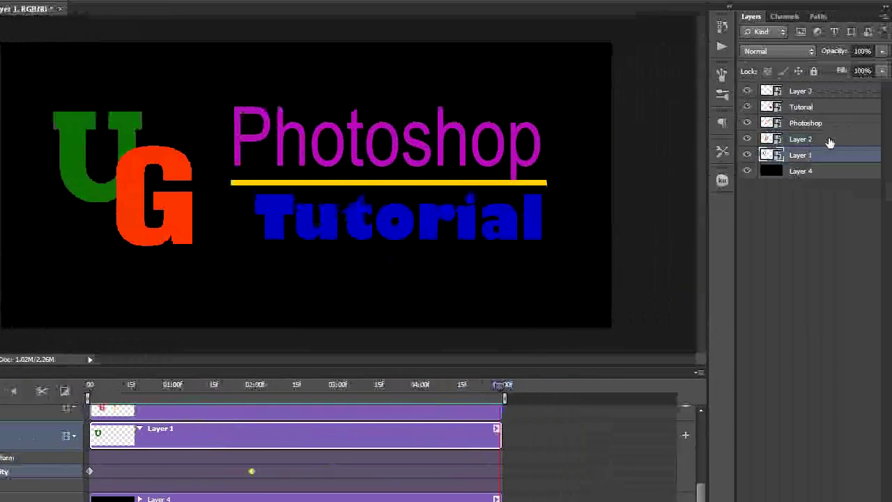
{"action": "left_click", "coordinate": [830, 140]}
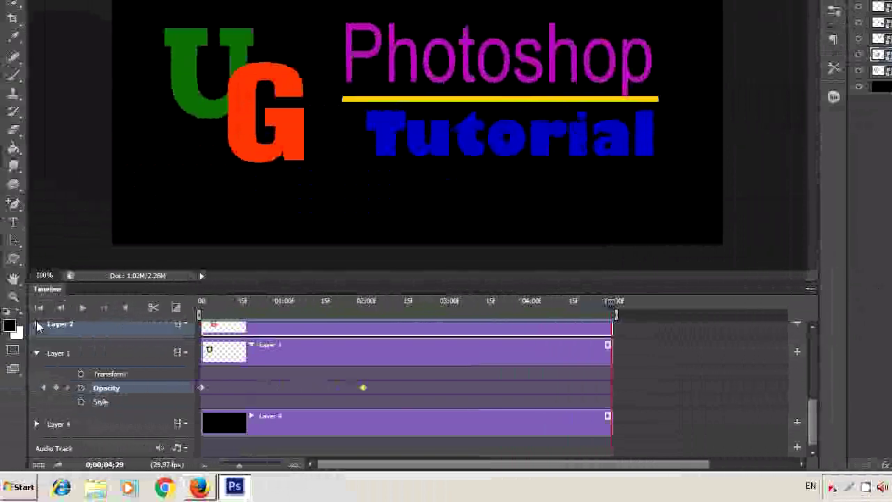
- Expand Layer 2's track and add an Opacity keyframe at frame 0 with opacity set to 0%
{"action": "left_click", "coordinate": [37, 324]}
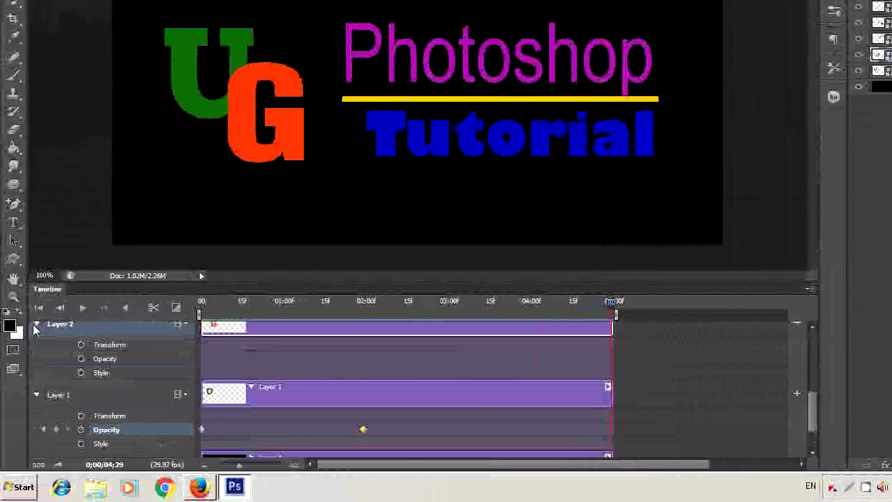
{"action": "left_click", "coordinate": [40, 308]}
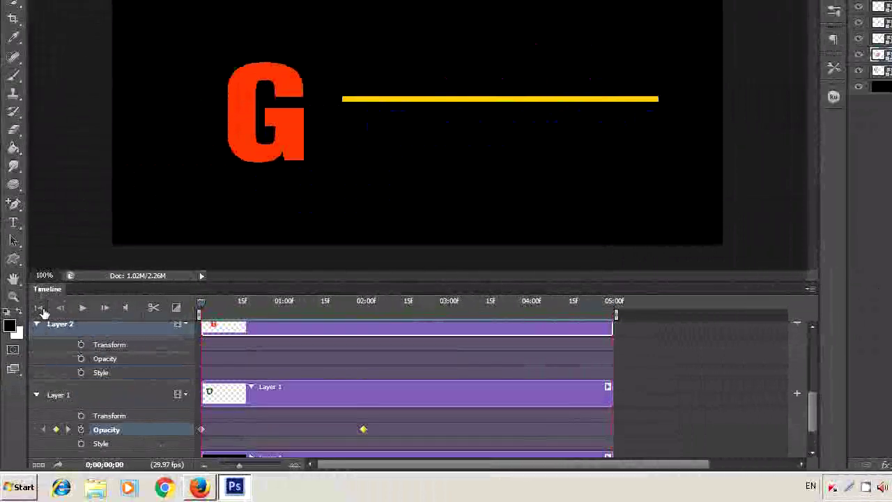
{"action": "left_click", "coordinate": [81, 358]}
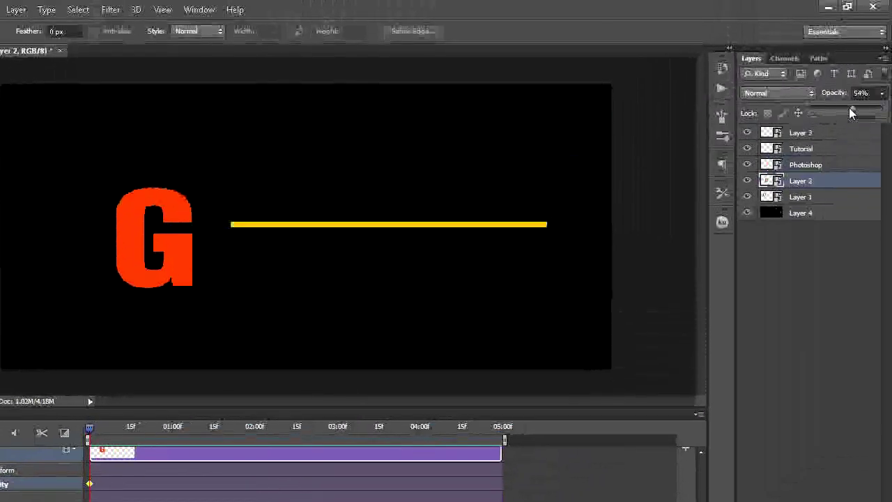
{"action": "left_click_drag", "start_coordinate": [882, 112], "coordinate": [810, 114]}
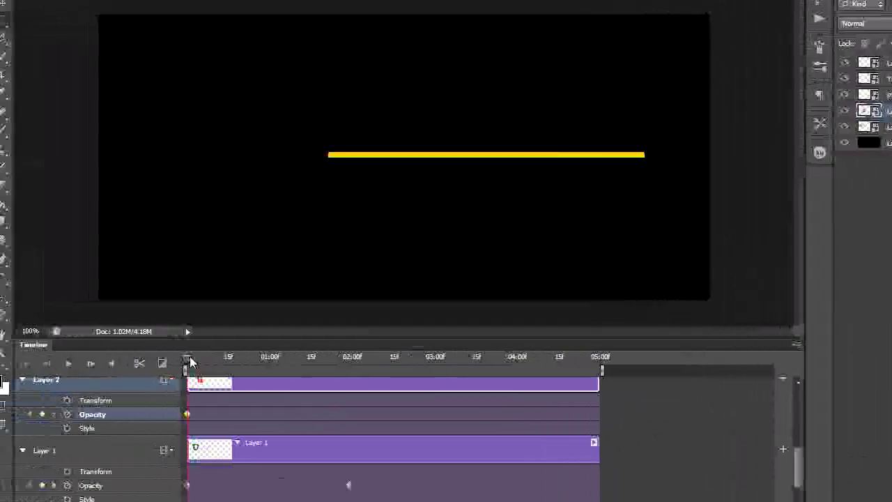
{"action": "left_click_drag", "start_coordinate": [243, 359], "coordinate": [363, 360]}
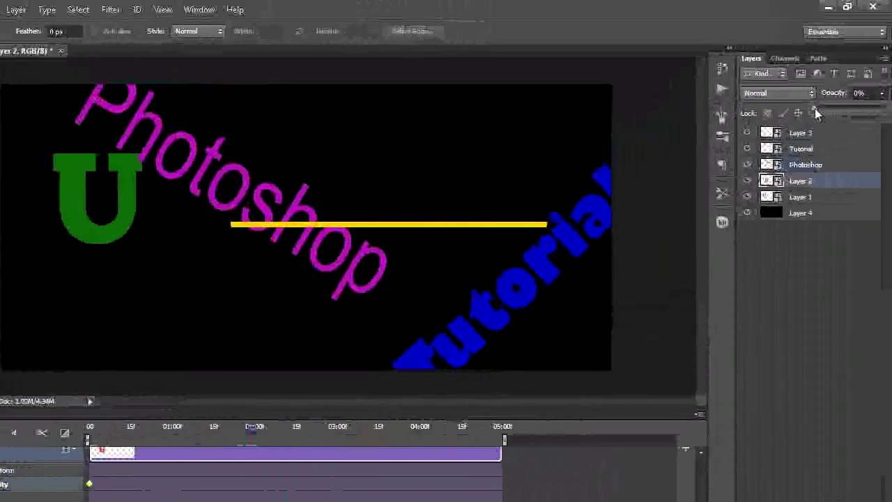
- Set Layer 2's opacity to 100% at 2 seconds, then preview the animation from the first frame
{"action": "left_click_drag", "start_coordinate": [817, 113], "coordinate": [889, 115]}
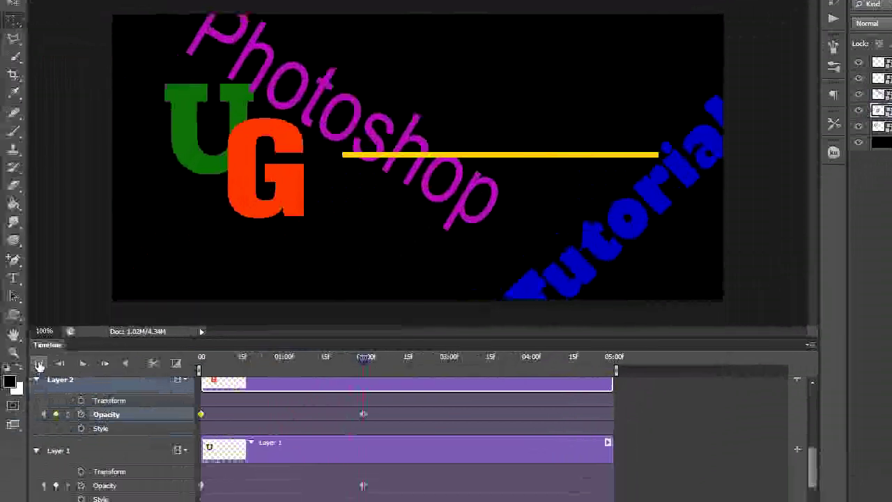
{"action": "left_click", "coordinate": [40, 365]}
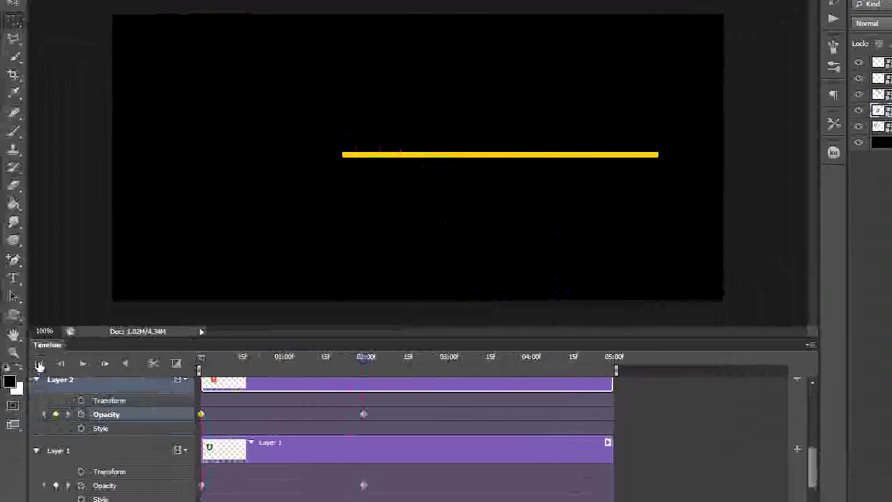
{"action": "left_click", "coordinate": [83, 364]}
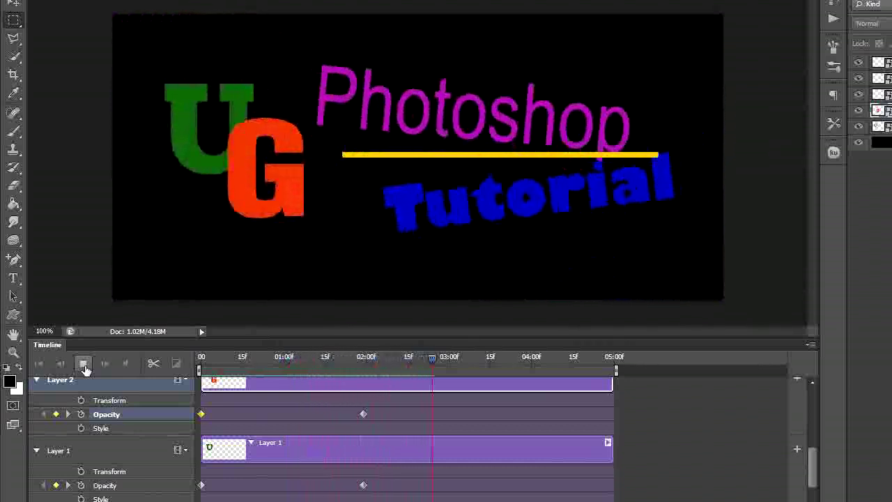
{"action": "left_click", "coordinate": [83, 363]}
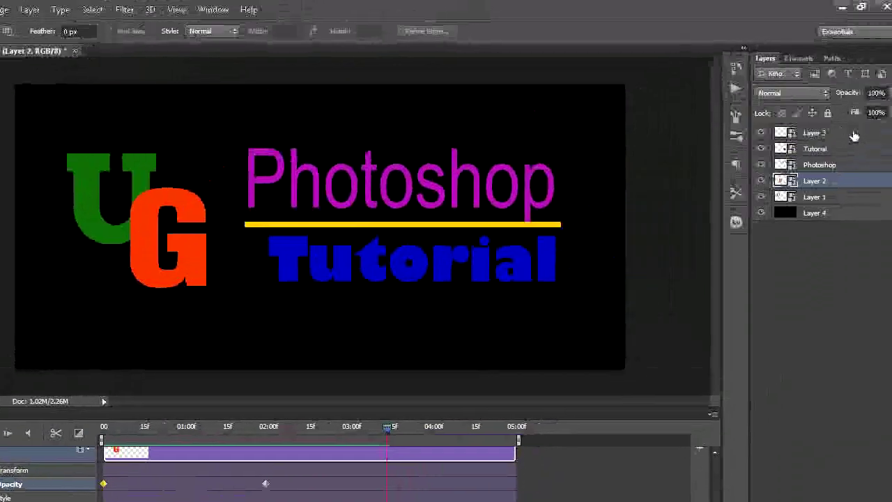
{"action": "left_click", "coordinate": [839, 134]}
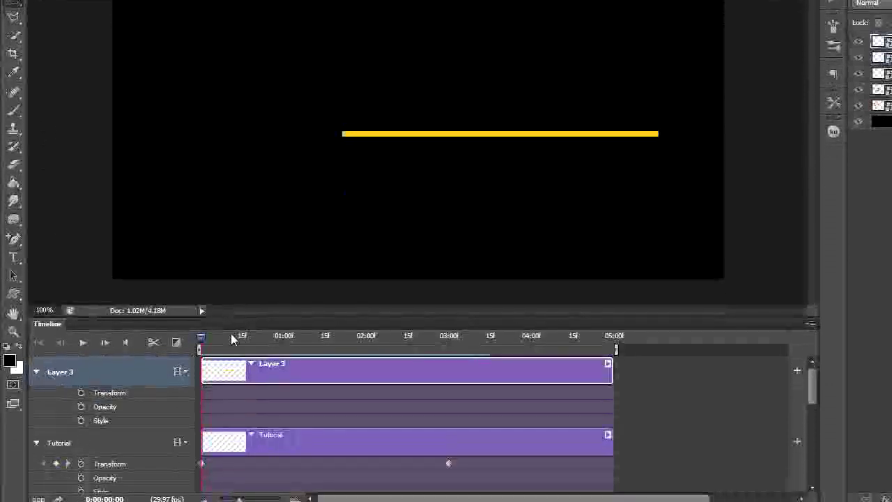
- Move the playhead to 0;00;02;22 and add Layer 3's first Transform keyframe there
{"action": "left_click", "coordinate": [199, 344]}
{"action": "mouse_move", "coordinate": [201, 343]}
{"action": "left_mouse_down"}
{"action": "mouse_move", "coordinate": [439, 339]}
{"action": "mouse_move", "coordinate": [427, 341]}
{"action": "left_mouse_up"}
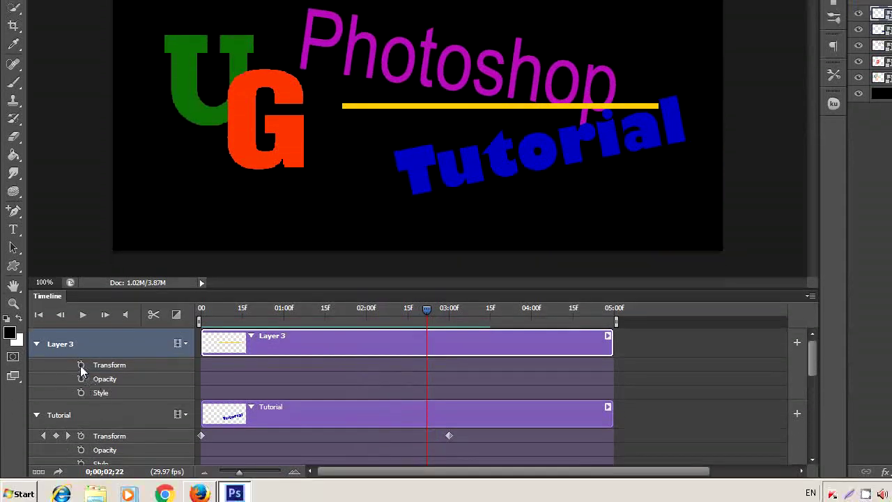
{"action": "left_click", "coordinate": [80, 365]}
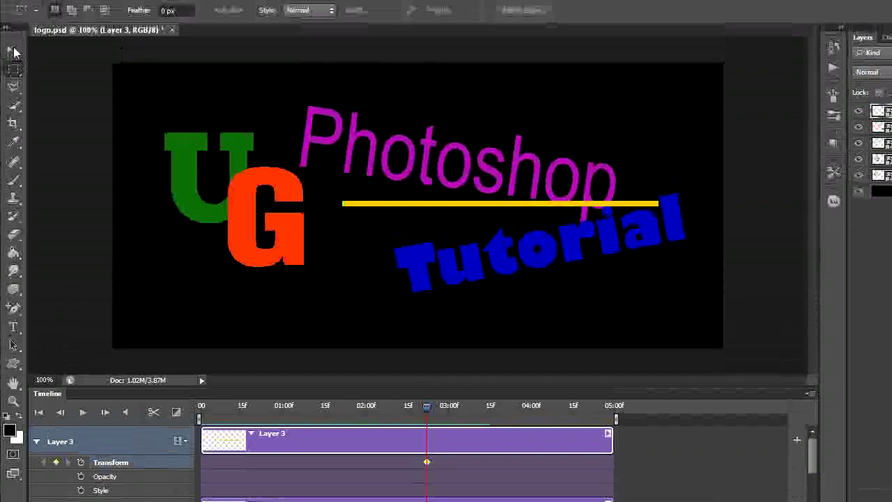
{"action": "left_click", "coordinate": [14, 52]}
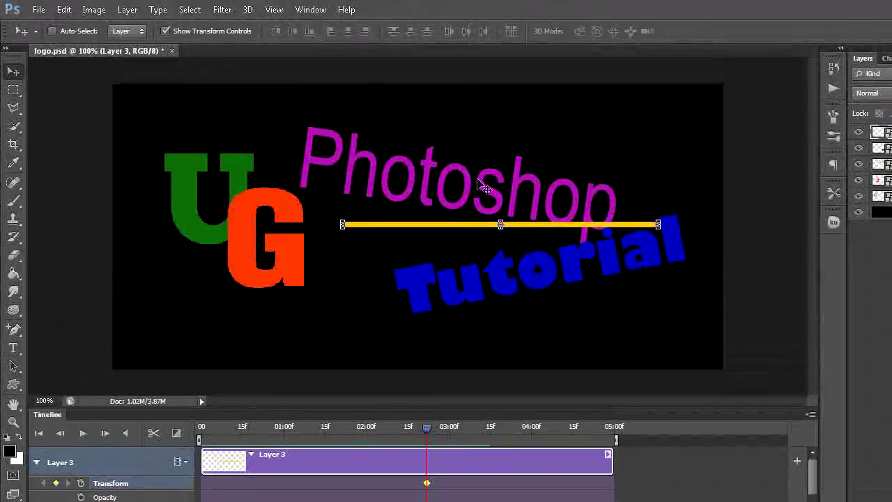
- Free-transform the yellow underline to 0% width and confirm with Place
{"action": "key", "text": "ctrl+t"}
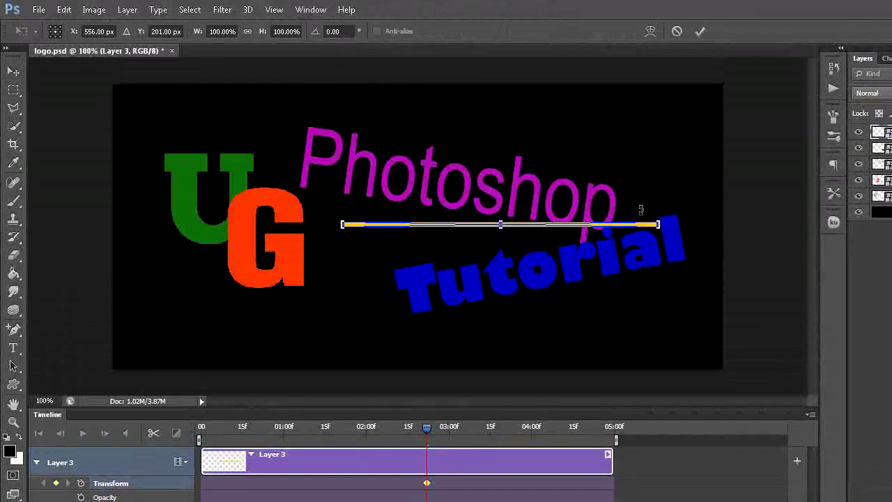
{"action": "left_click", "coordinate": [236, 31]}
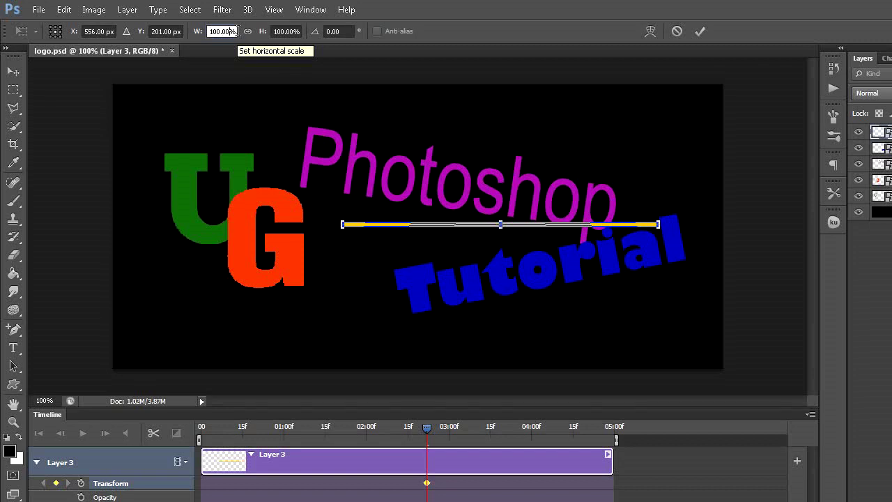
{"action": "type", "text": "0"}
{"action": "key", "text": "Return"}
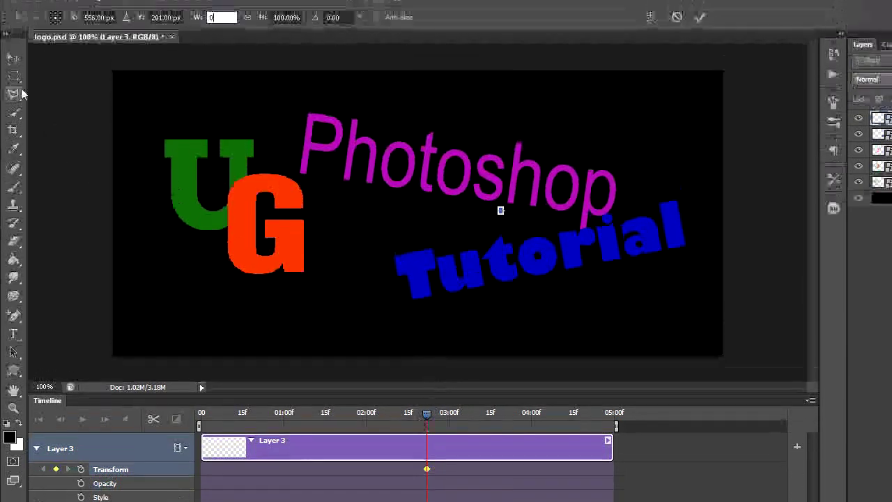
{"action": "left_click", "coordinate": [11, 93]}
{"action": "left_click", "coordinate": [480, 229]}
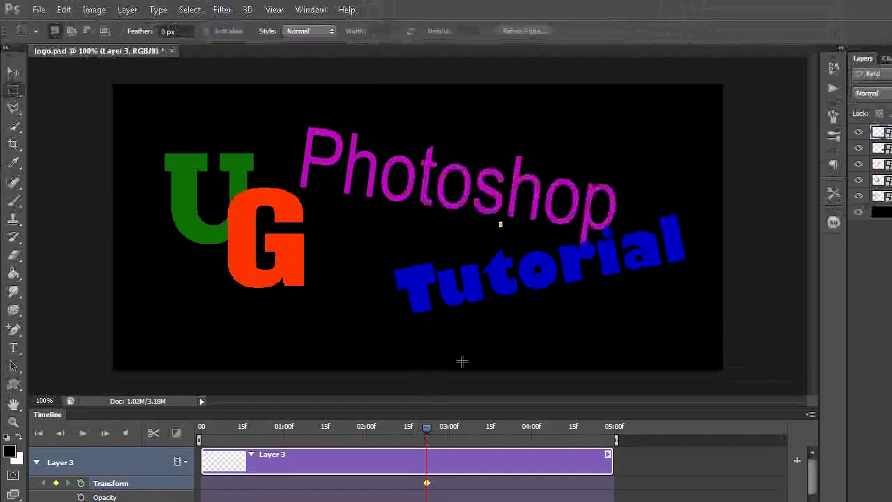
- At 03:00, set the underline's Free Transform width to 100%
{"action": "left_click_drag", "start_coordinate": [431, 377], "coordinate": [450, 380]}
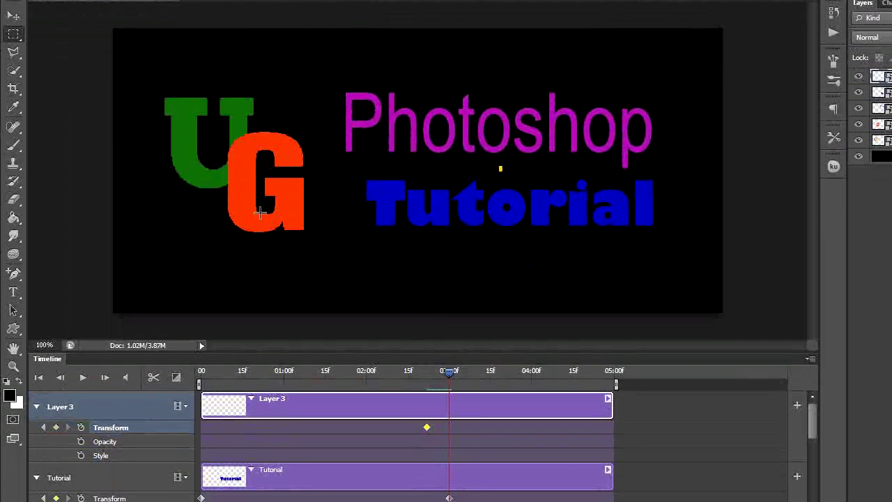
{"action": "key", "text": "ctrl+t"}
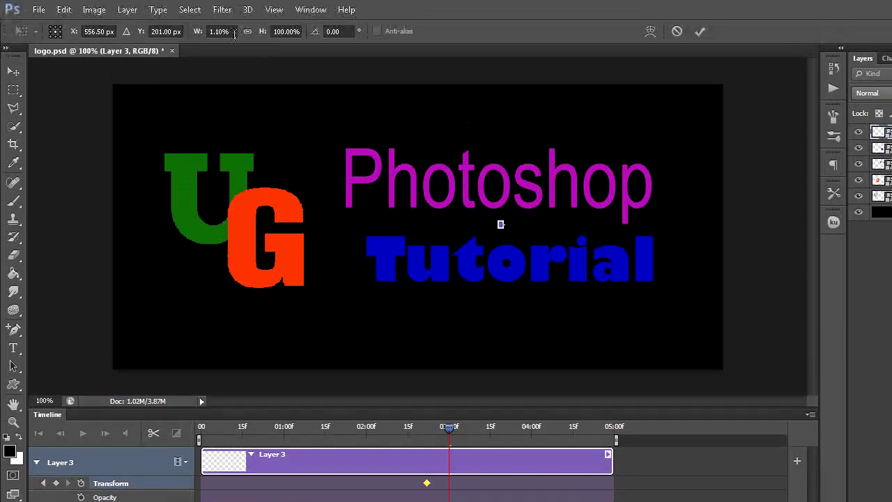
{"action": "left_click", "coordinate": [234, 32]}
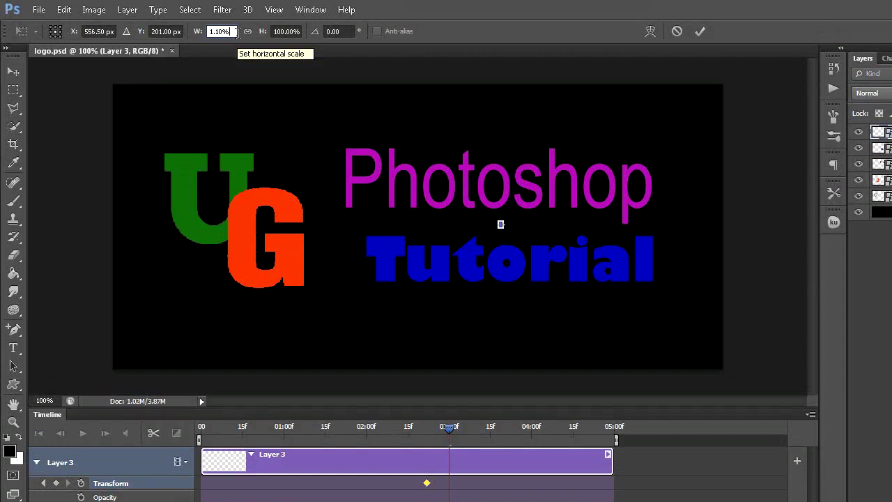
{"action": "key", "text": "BackSpace"}
{"action": "key", "text": "BackSpace"}
{"action": "key", "text": "BackSpace"}
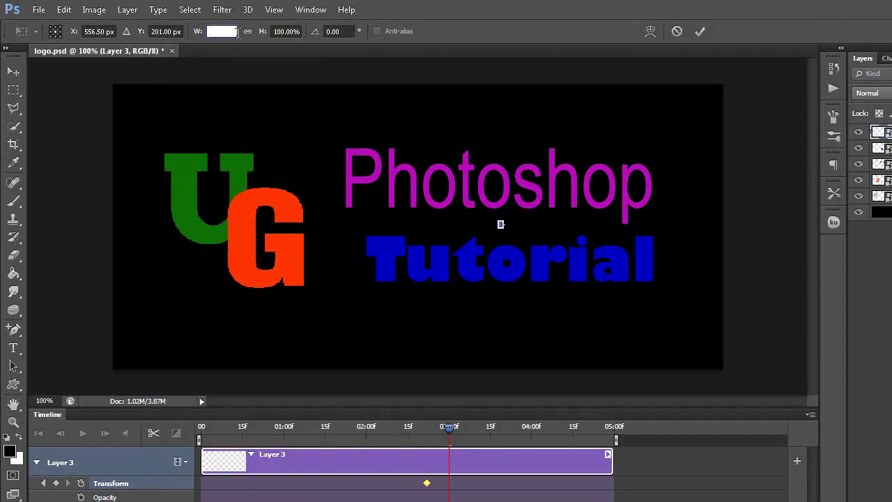
{"action": "type", "text": "100"}
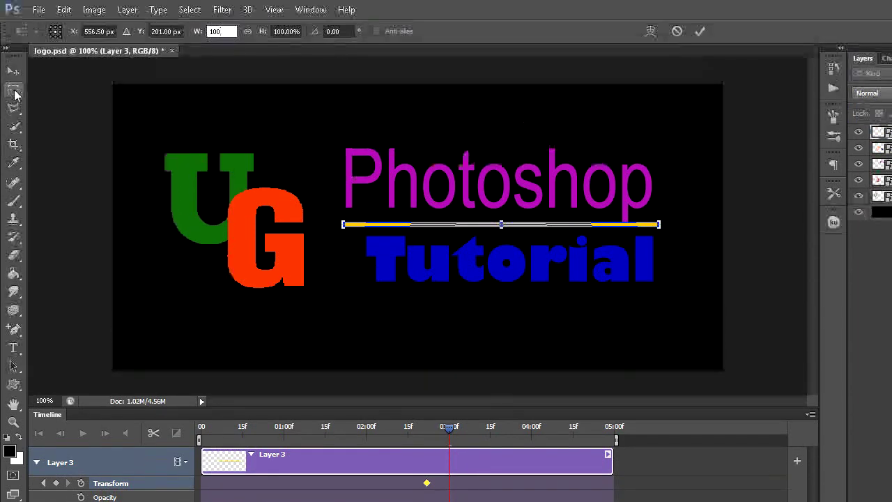
- Commit the 100%-width underline transform with Place
{"action": "left_click", "coordinate": [513, 272]}
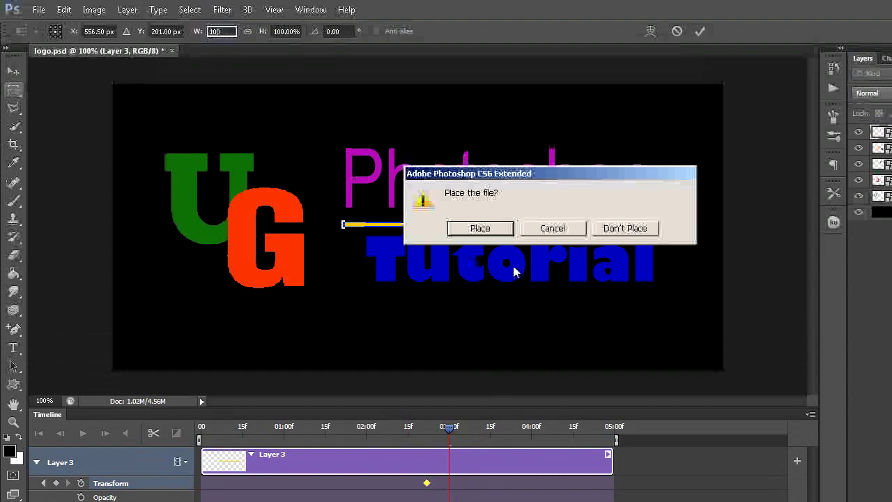
{"action": "left_click", "coordinate": [496, 232]}
{"action": "left_click_drag", "start_coordinate": [449, 371], "coordinate": [427, 382]}
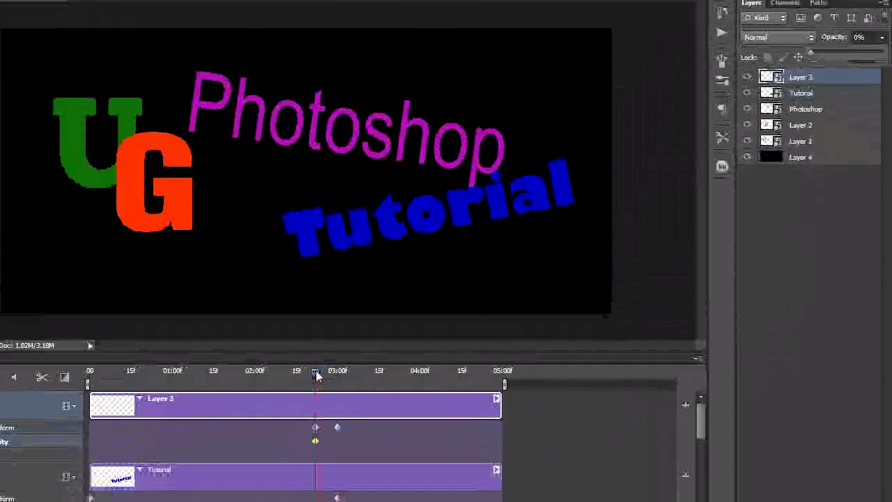
- At 03:00, add a Layer 3 Opacity keyframe and raise its opacity to 100%
{"action": "left_click_drag", "start_coordinate": [315, 370], "coordinate": [340, 374]}
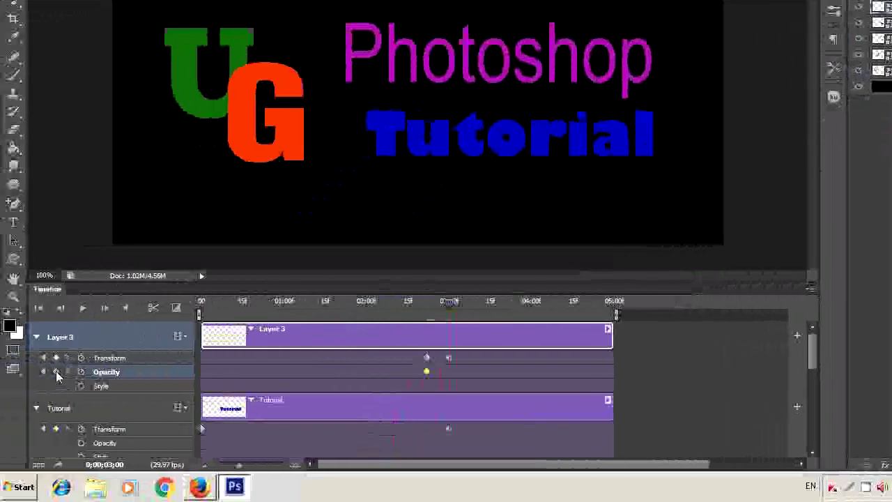
{"action": "left_click", "coordinate": [56, 371]}
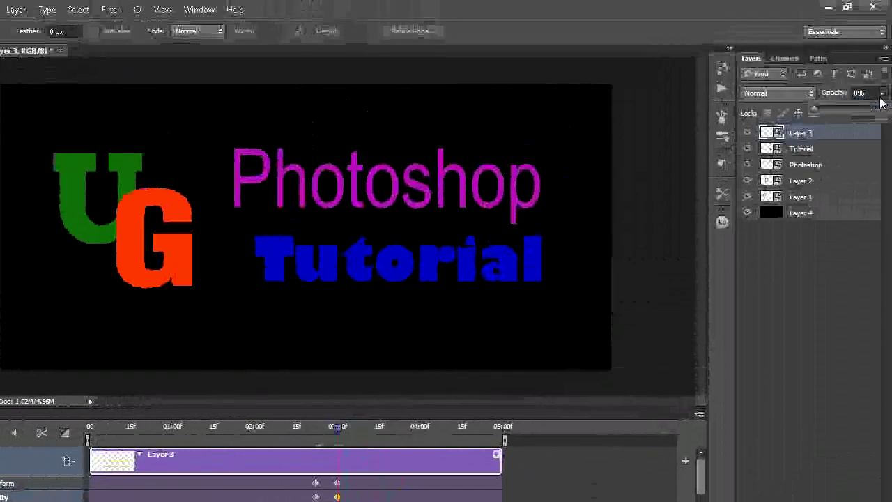
{"action": "left_click_drag", "start_coordinate": [819, 114], "coordinate": [886, 109]}
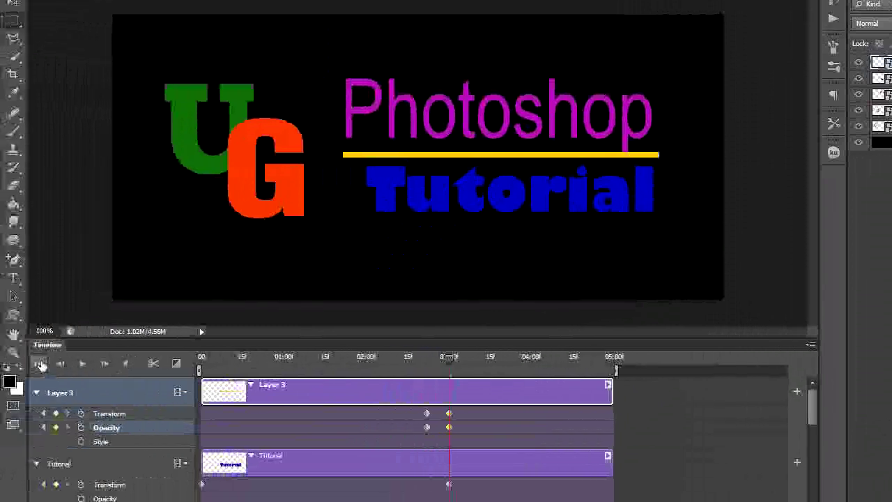
- Play the animation from the first frame through its 5-second end
{"action": "left_click", "coordinate": [40, 363]}
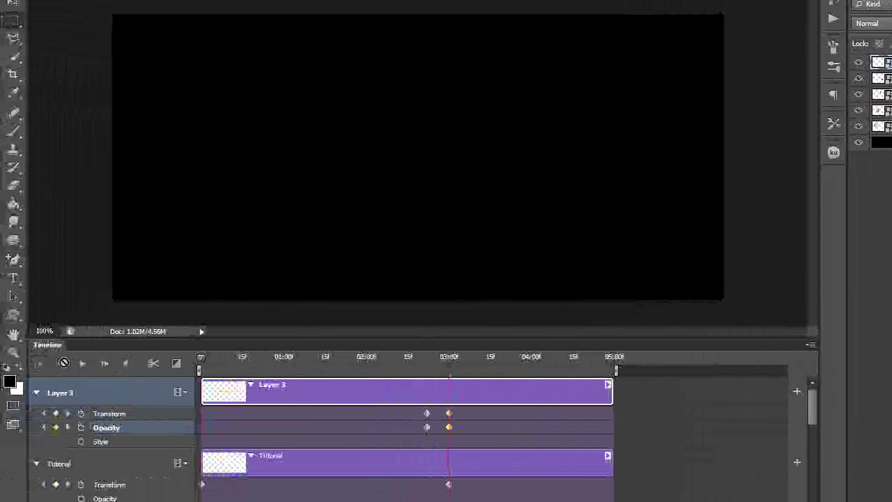
{"action": "left_click", "coordinate": [82, 363]}
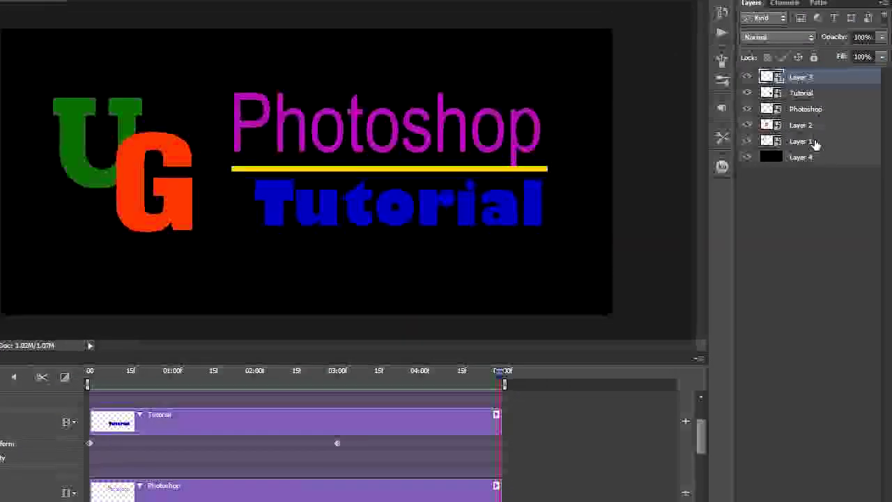
- Move Layer 1's (U) first Opacity keyframe later, to about 01:05
{"action": "left_click", "coordinate": [808, 141]}
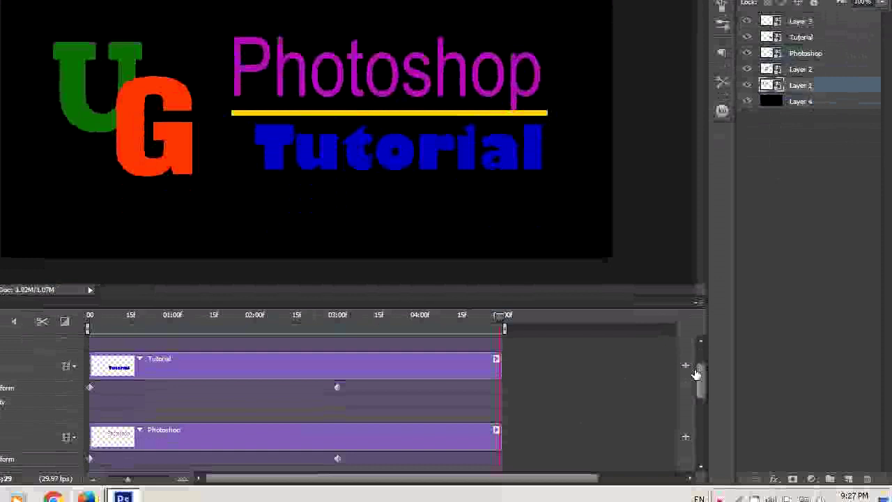
{"action": "left_click_drag", "start_coordinate": [697, 374], "coordinate": [689, 411]}
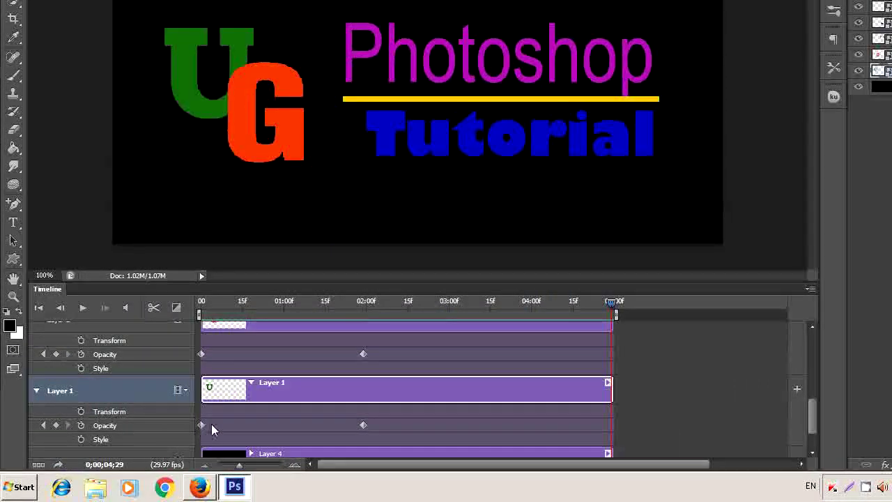
{"action": "left_click_drag", "start_coordinate": [200, 424], "coordinate": [302, 425]}
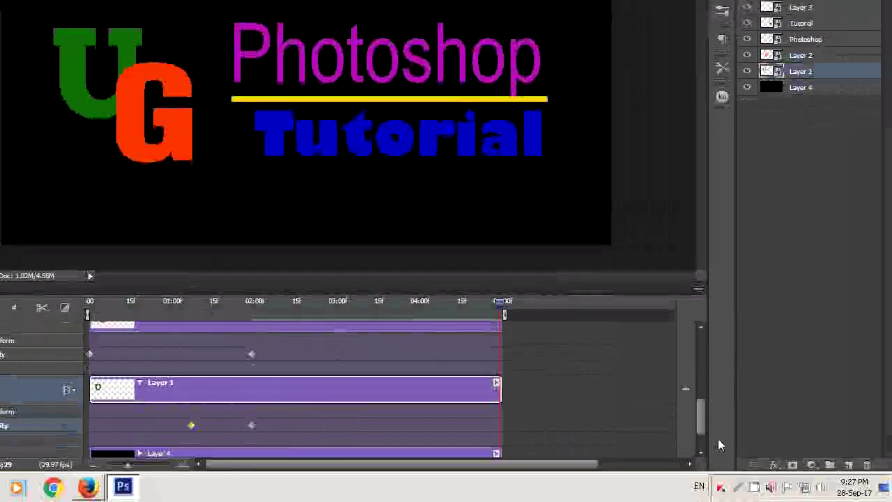
{"action": "mouse_move", "coordinate": [702, 427]}
{"action": "left_mouse_down"}
{"action": "mouse_move", "coordinate": [700, 372]}
{"action": "mouse_move", "coordinate": [709, 453]}
{"action": "left_mouse_up"}
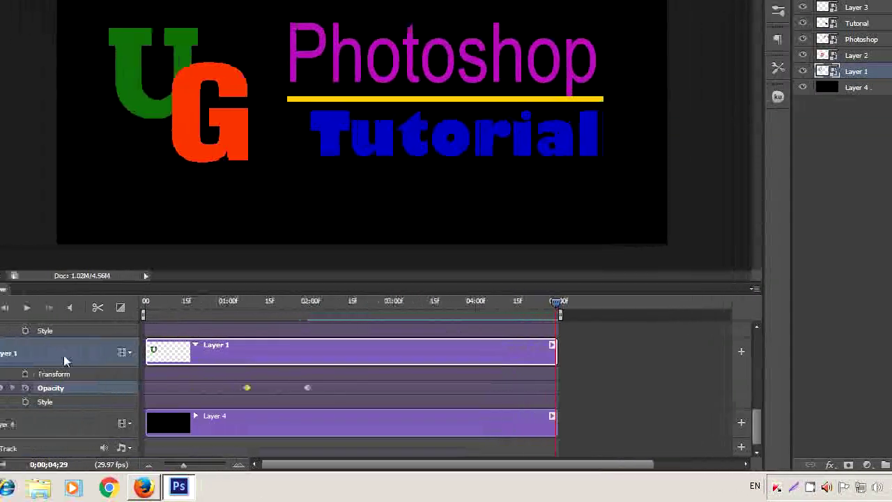
{"action": "left_click_drag", "start_coordinate": [700, 439], "coordinate": [697, 412]}
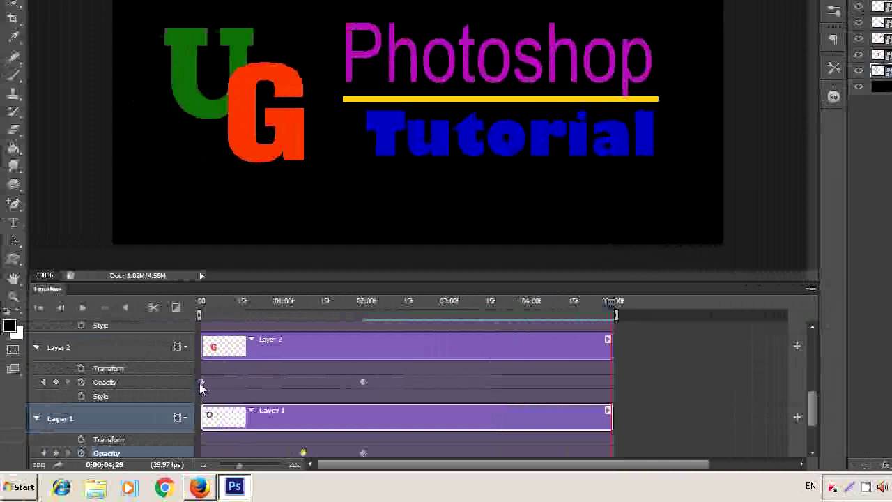
- Shift Layer 2's (G) first Opacity keyframe to about 01:05 and replay from the start
{"action": "left_click", "coordinate": [209, 383]}
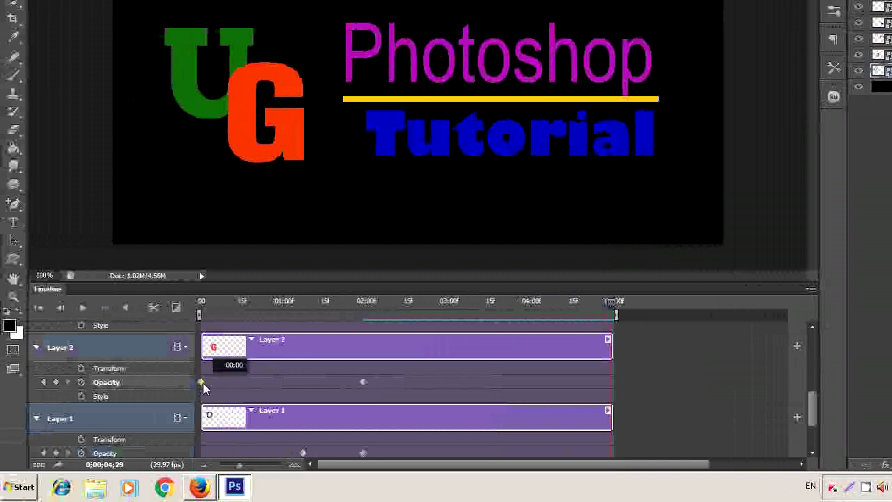
{"action": "left_click_drag", "start_coordinate": [219, 381], "coordinate": [301, 392]}
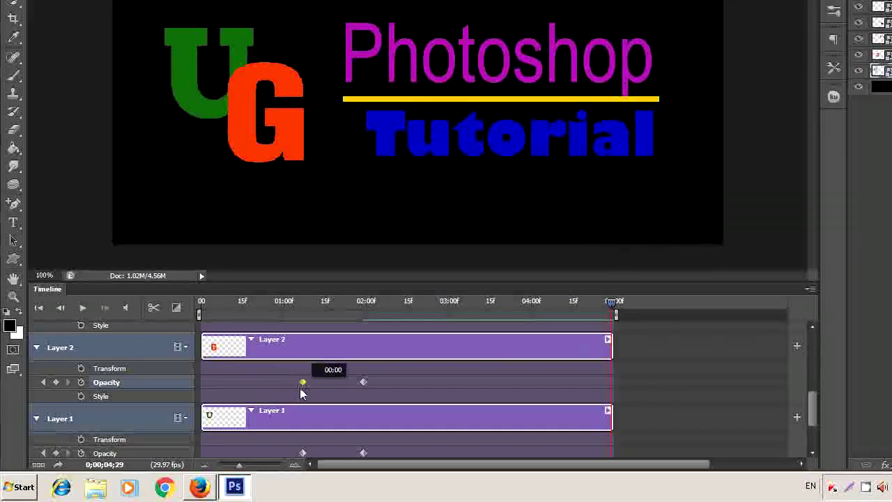
{"action": "left_click", "coordinate": [41, 308]}
{"action": "left_click", "coordinate": [83, 310]}
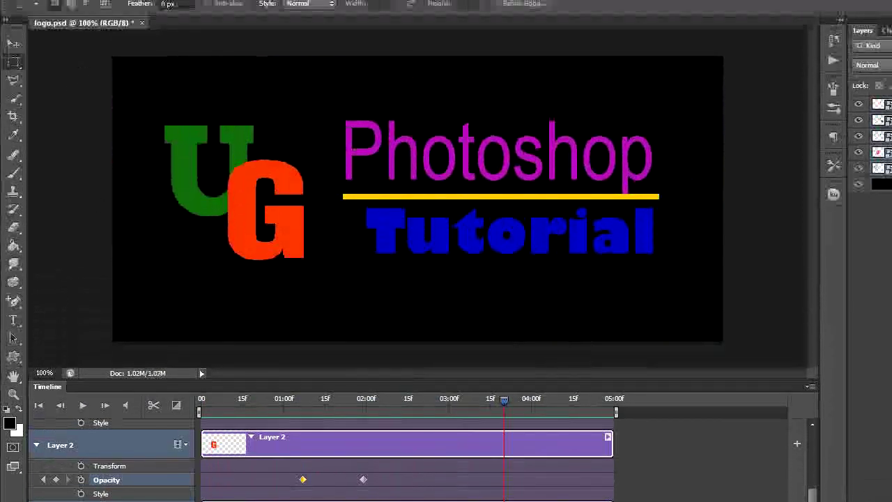
{"action": "left_click", "coordinate": [38, 10]}
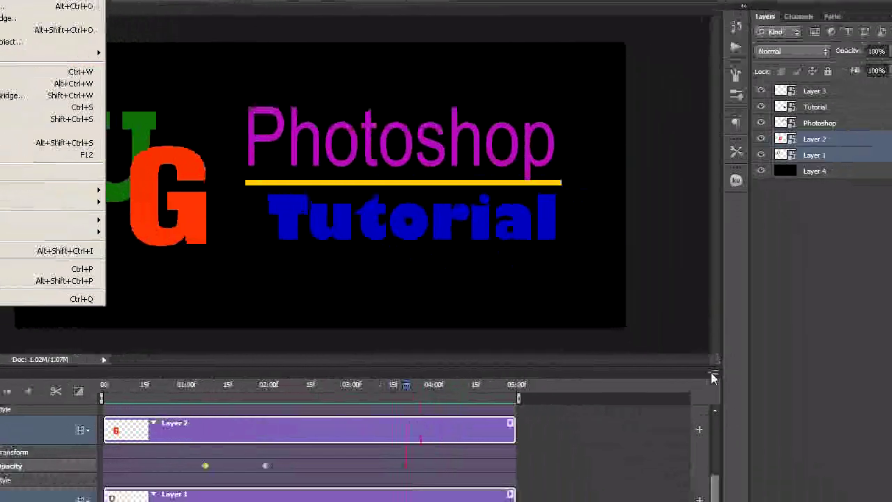
{"action": "left_click", "coordinate": [700, 377]}
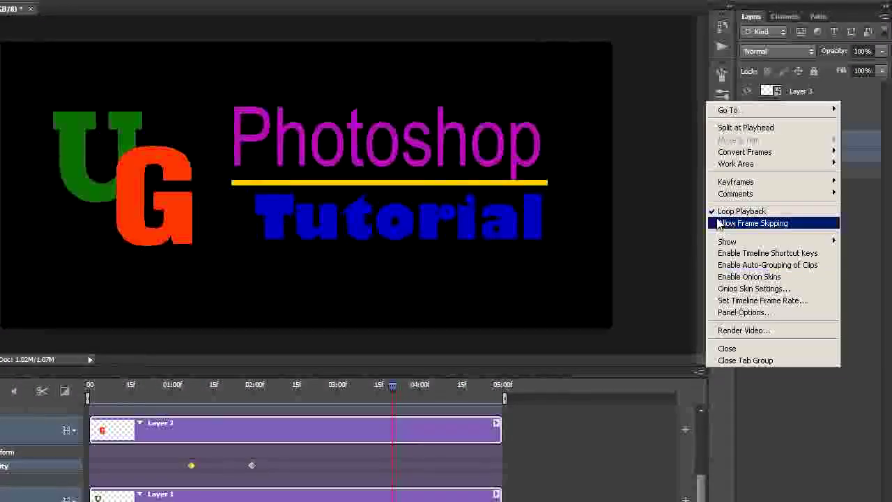
{"action": "left_click", "coordinate": [653, 218]}
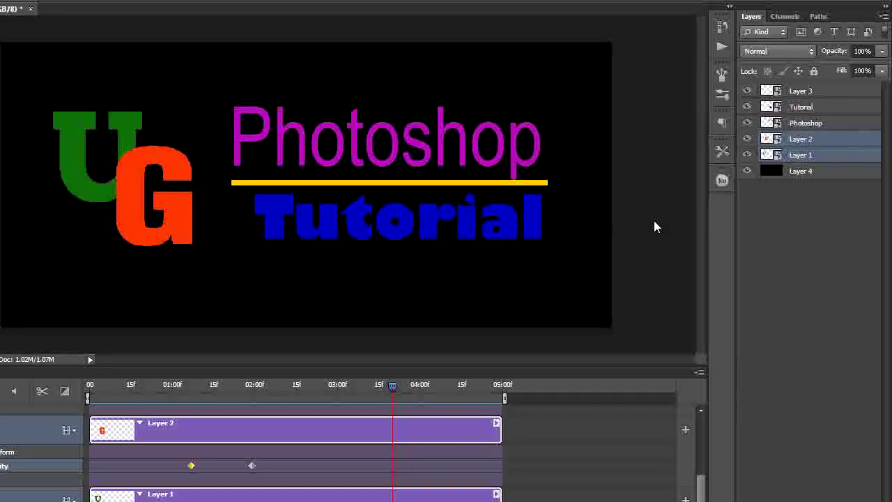